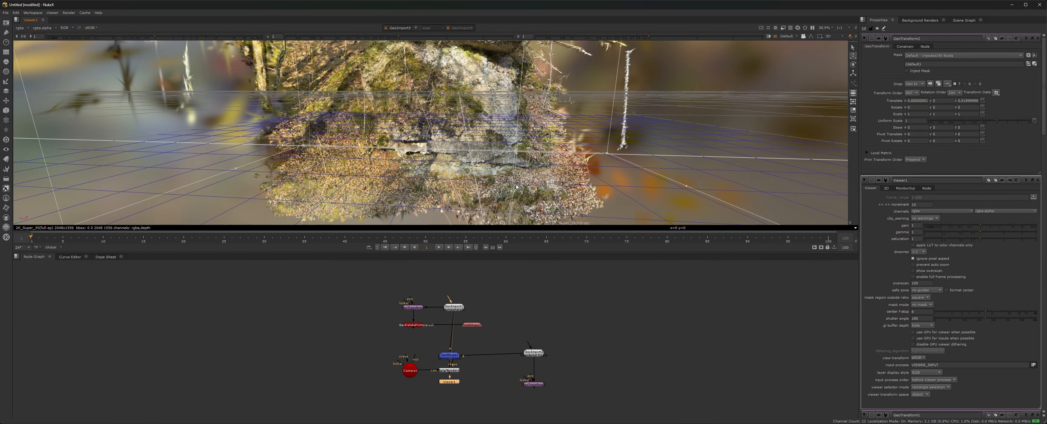
Dolly in on the mossy rock scan and orbit around it to a new angle.
scroll(511, 181, "up", 4)
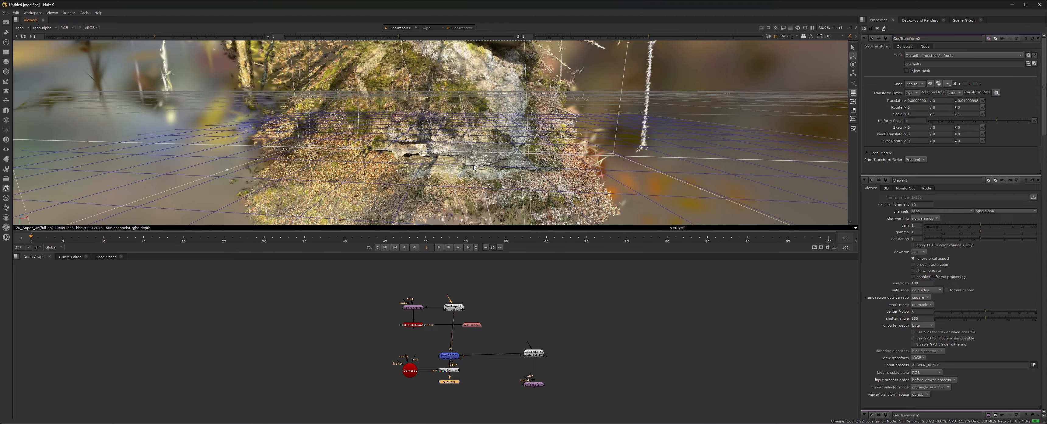
left_click_drag(512, 181, 450, 217, "ctrl")
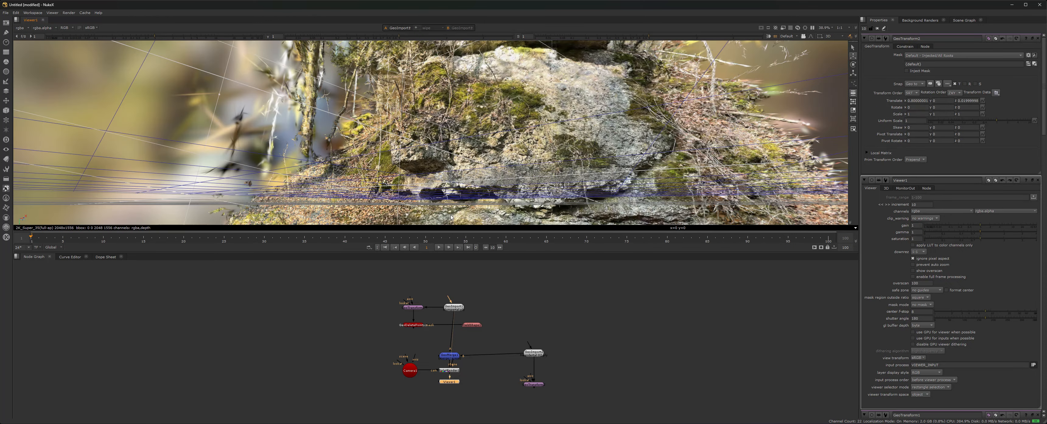
left_click_drag(533, 176, 521, 170, "ctrl")
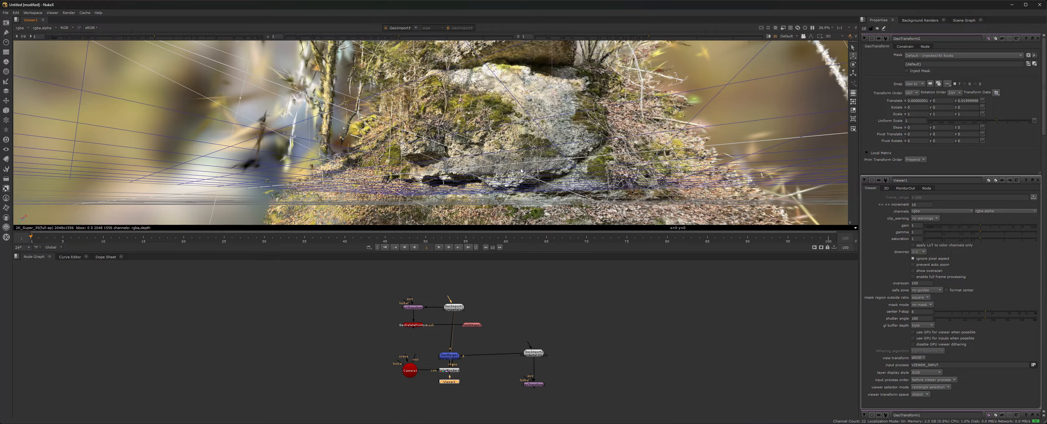
Check the viewer's context menu, then pan and orbit to see the rock slab from higher.
right_click(358, 109)
right_click(310, 125)
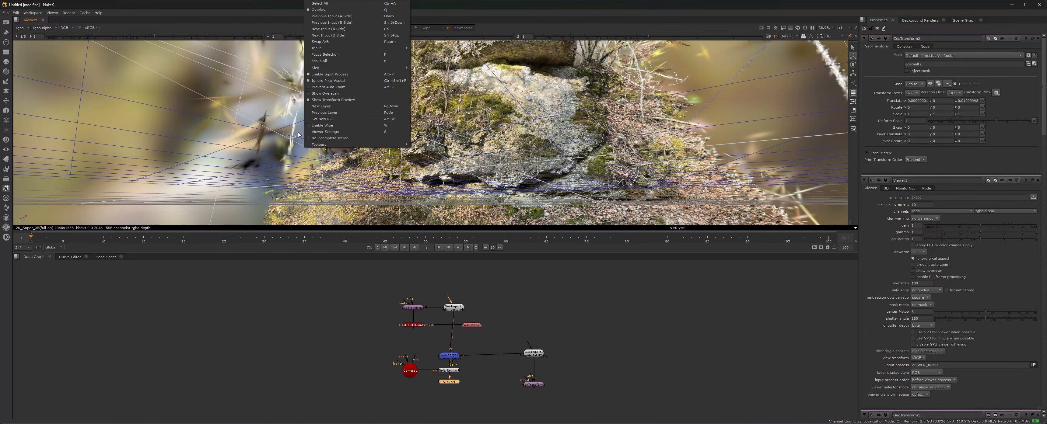
left_click(270, 145)
right_click(270, 145)
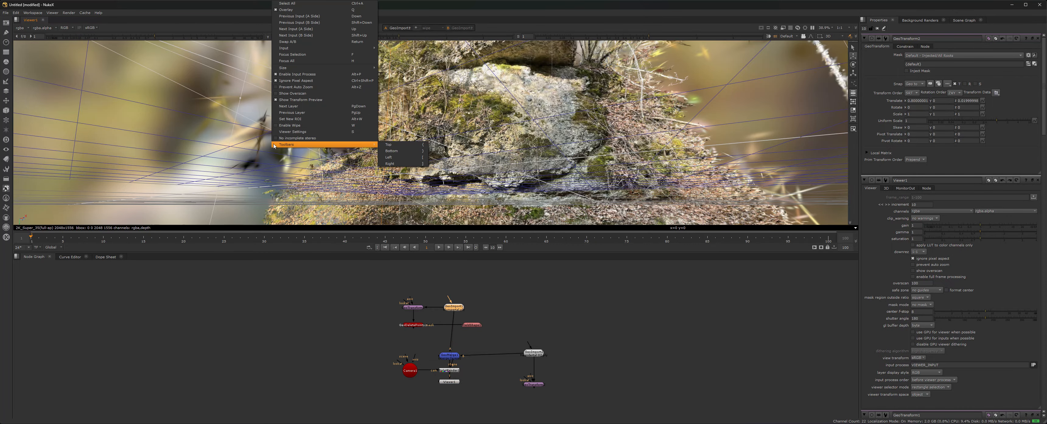
right_click(260, 151)
middle_click_drag(260, 152, 294, 222)
right_click_drag(292, 158, 312, 194, "alt")
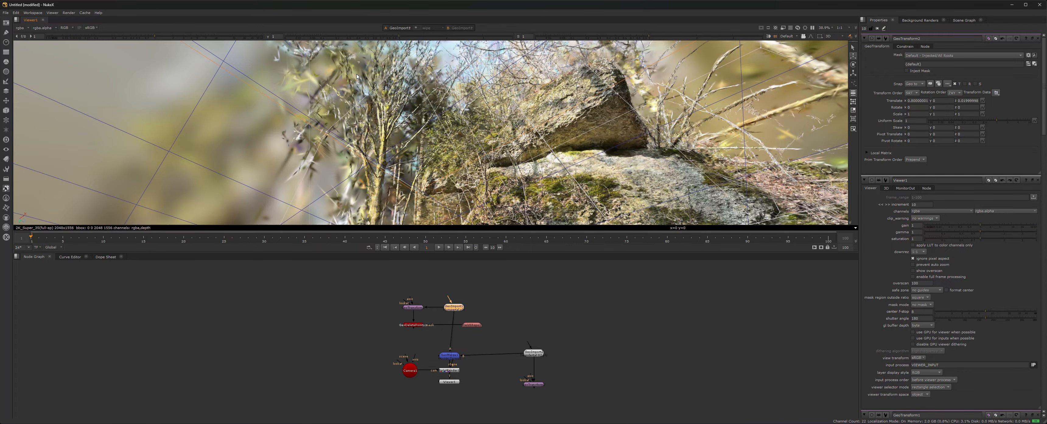
Orbit the rocks and tilt the horizon, then look through Camera1 in the 3D Viewer.
right_click_drag(358, 77, 417, 102, "alt")
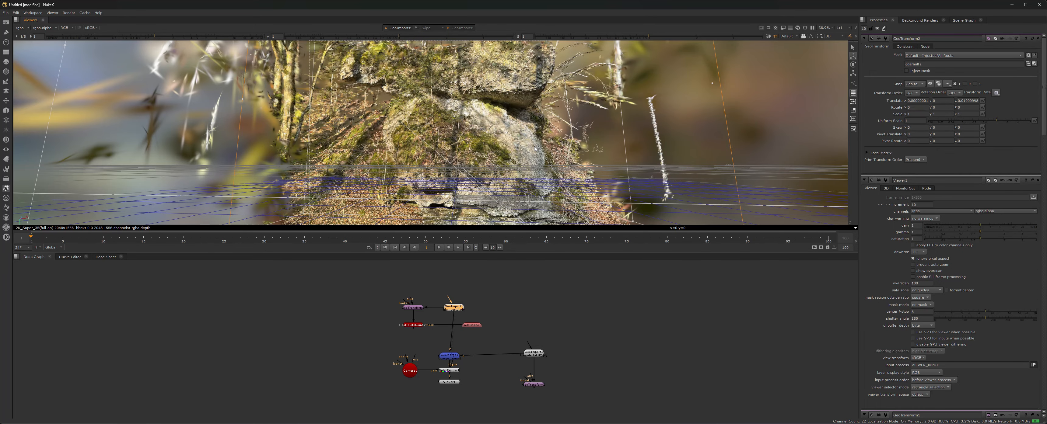
left_click_drag(542, 146, 499, 157, "ctrl")
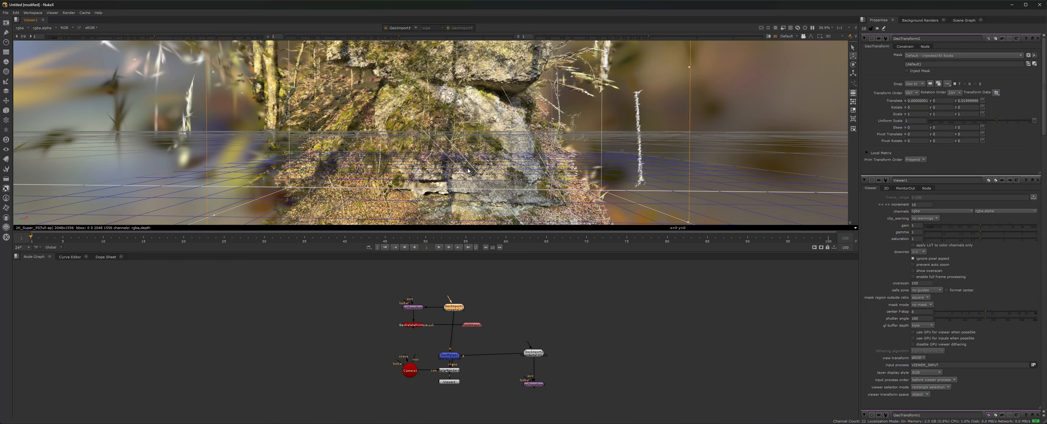
left_click(787, 36)
left_click(797, 49)
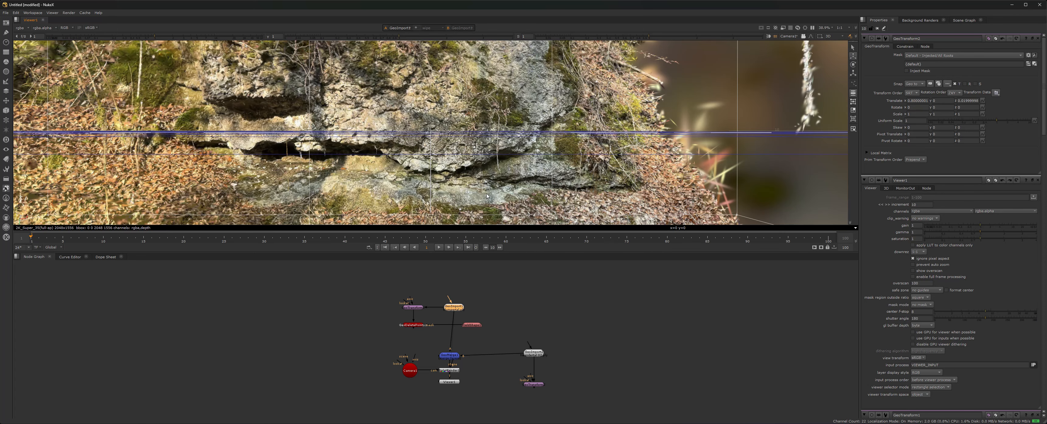
scroll(451, 309, "up", 5)
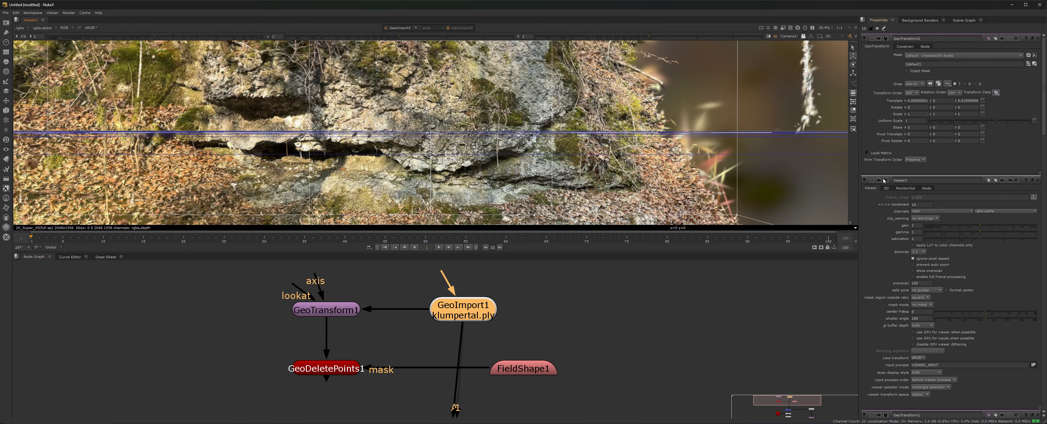
Delete klumpertal.ply from GeoImport1's File path and commit the shortened path.
double_click(475, 314)
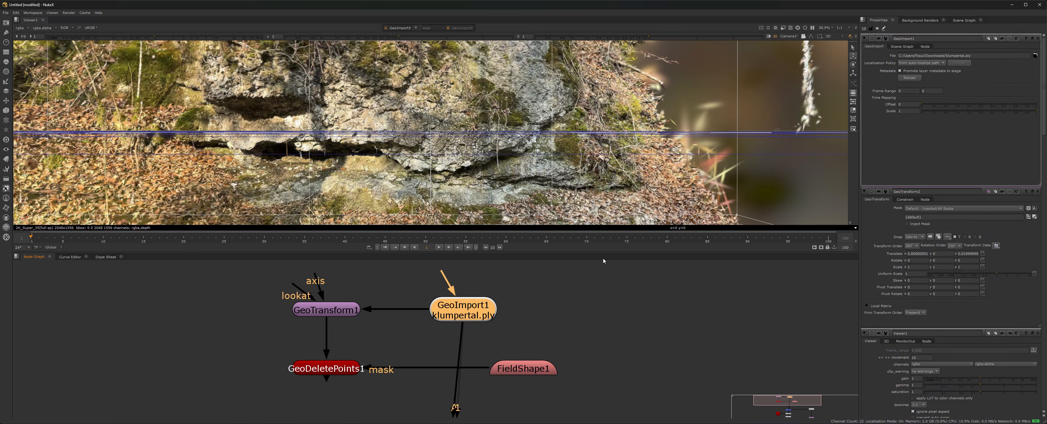
left_click(1006, 57)
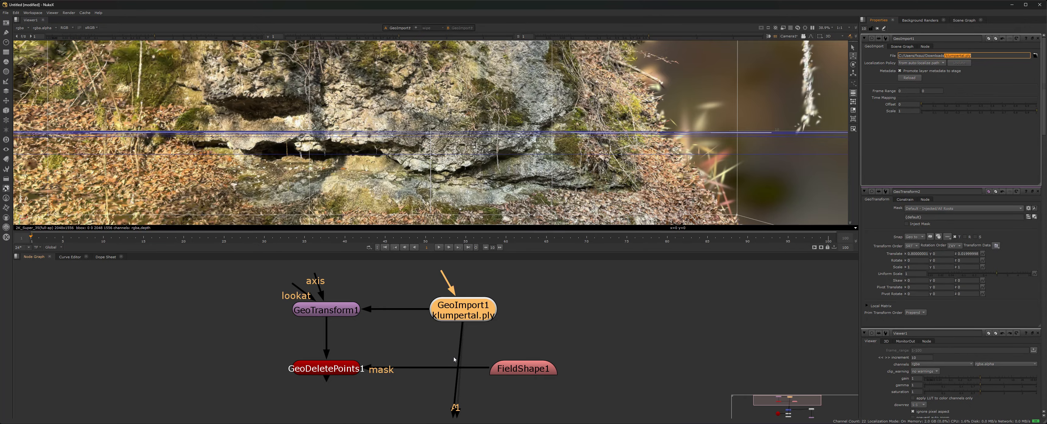
key("BackSpace")
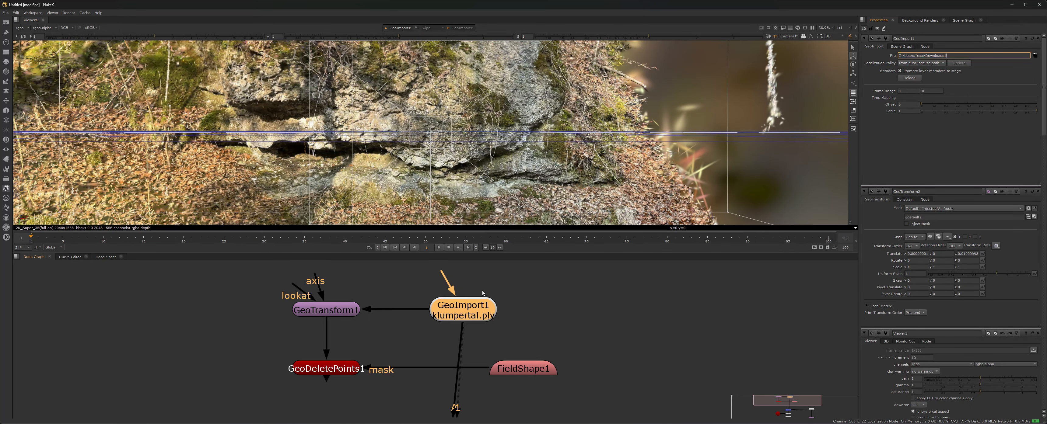
key("Return")
key("ctrl+z")
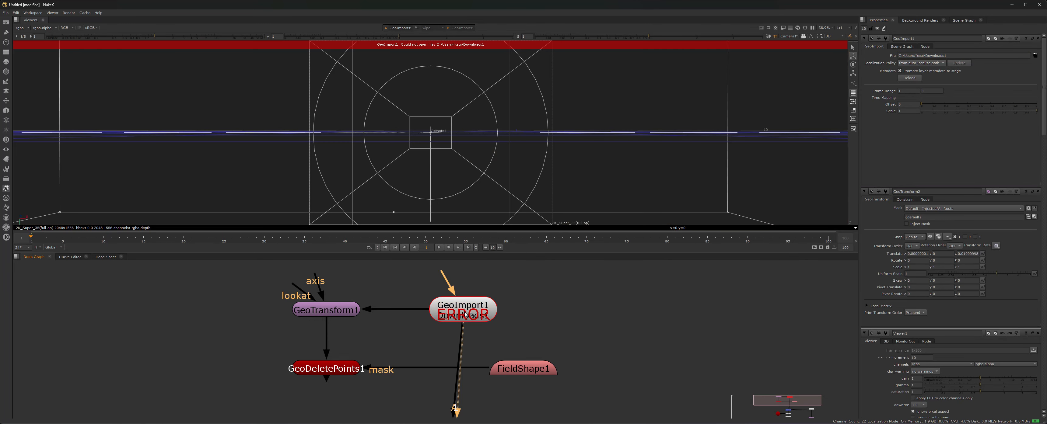
scroll(464, 164, "down", 3)
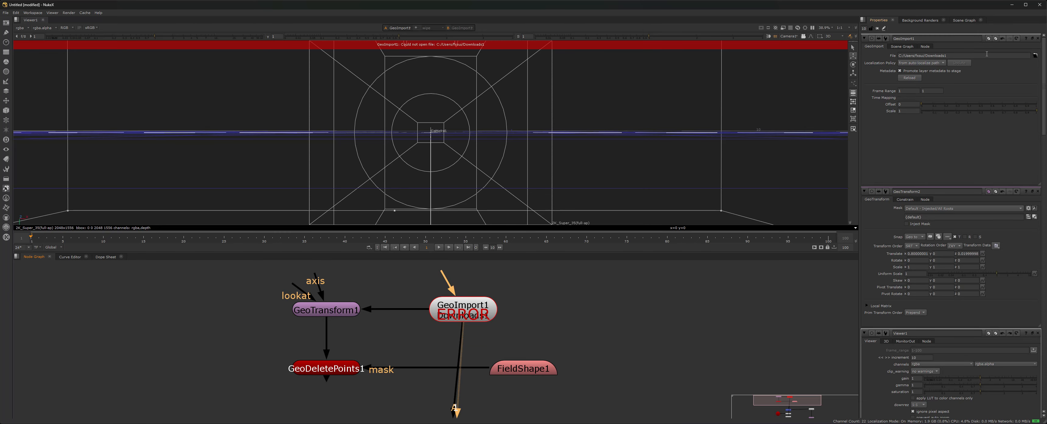
Browse to klumpertal.ply for GeoImport1 and import only its Points splat.
left_click(1035, 55)
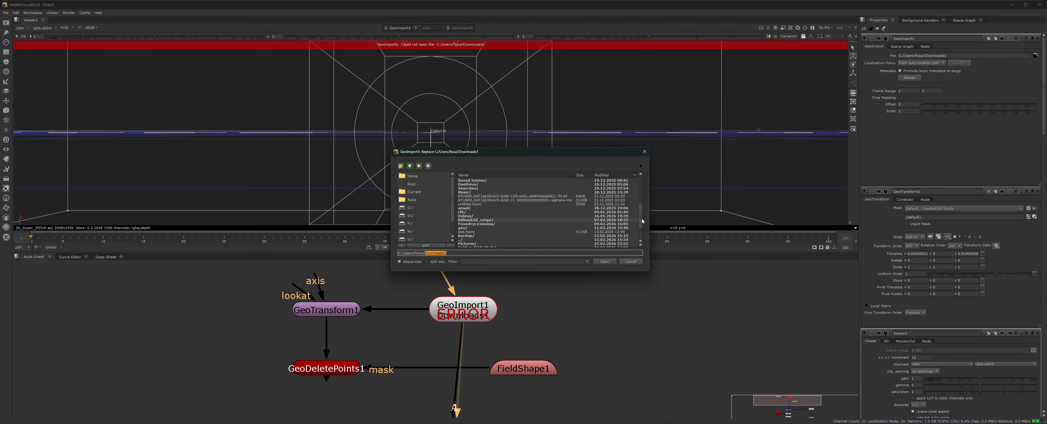
scroll(488, 217, "up", 2)
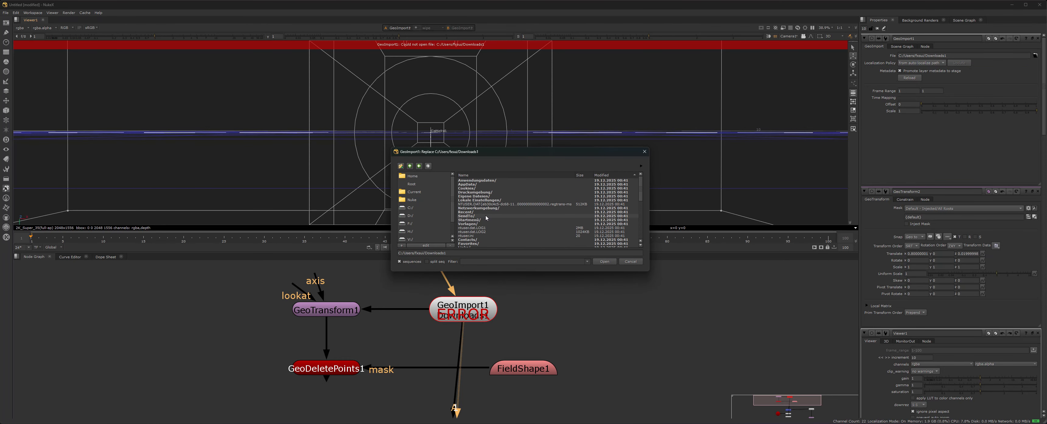
left_click(630, 261)
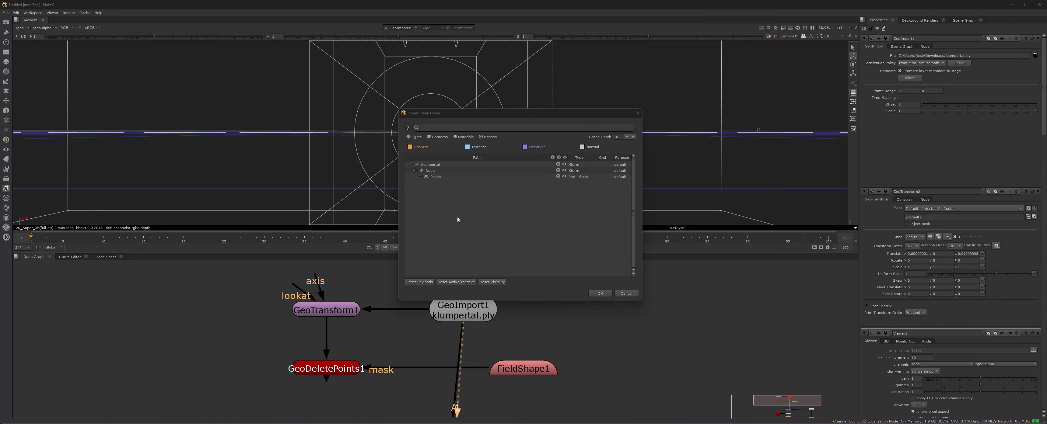
left_click(434, 177)
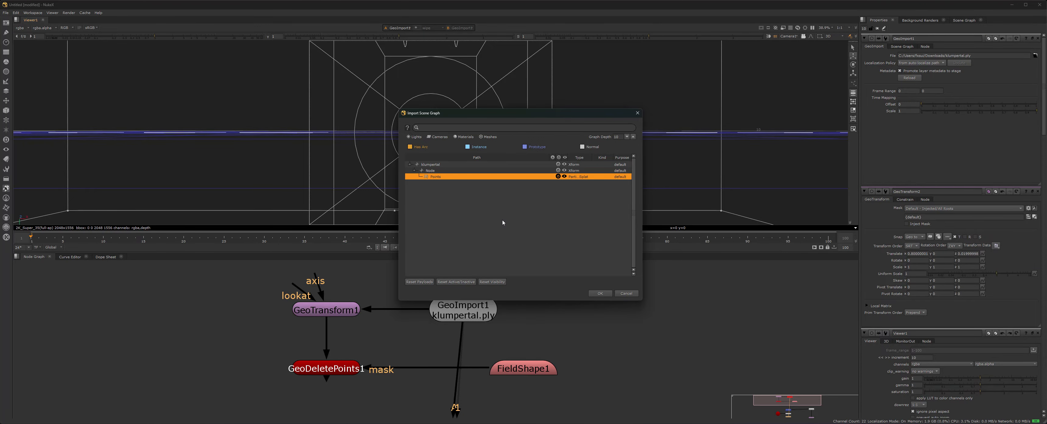
left_click(600, 294)
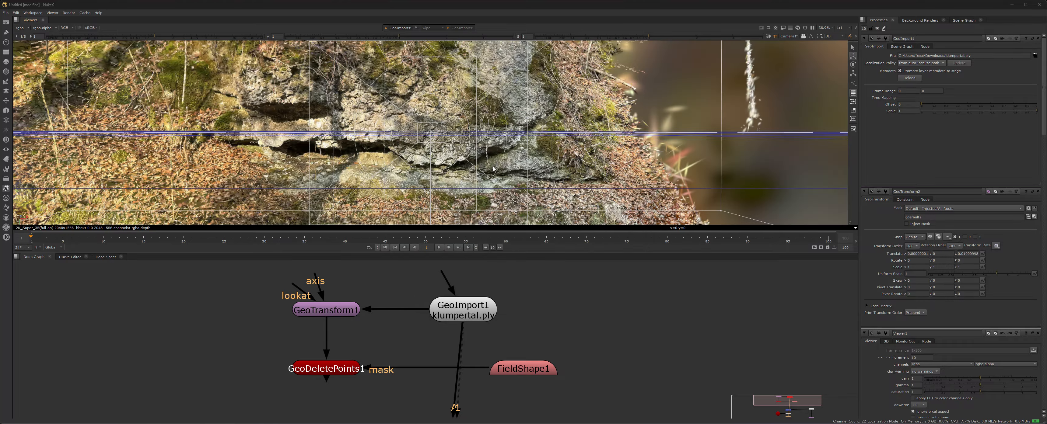
Select GeoImport1, zoom the Node Graph out, and switch the viewer camera from Camera1 to Default.
scroll(495, 168, "down", 10)
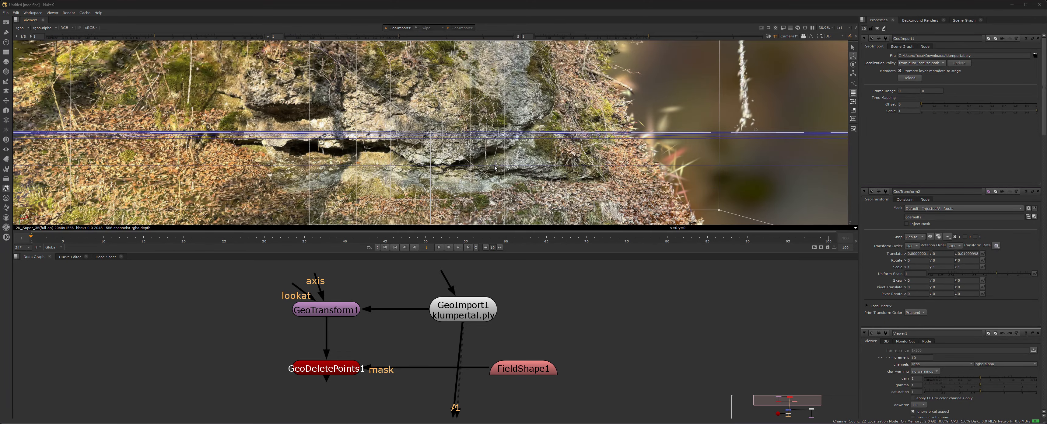
left_click(455, 315)
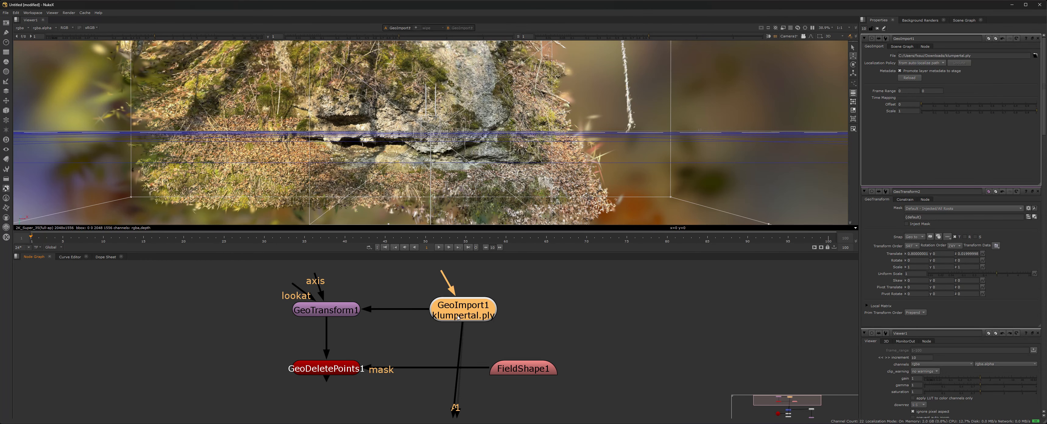
scroll(441, 155, "down", 10)
scroll(441, 155, "down", 10)
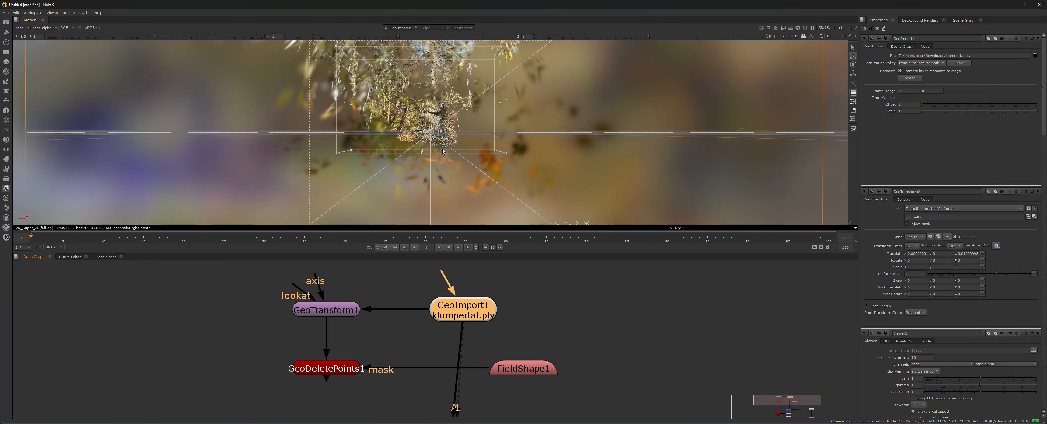
scroll(436, 122, "down", 5)
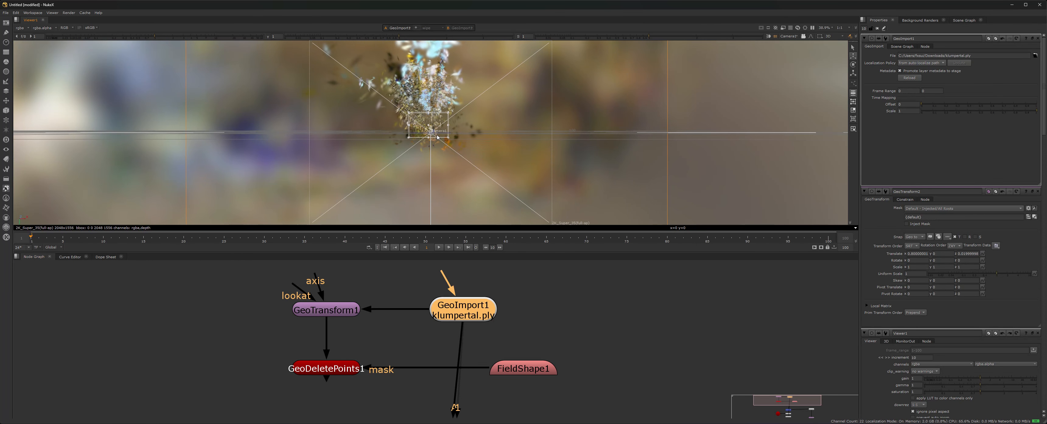
left_click(791, 37)
left_click(793, 41)
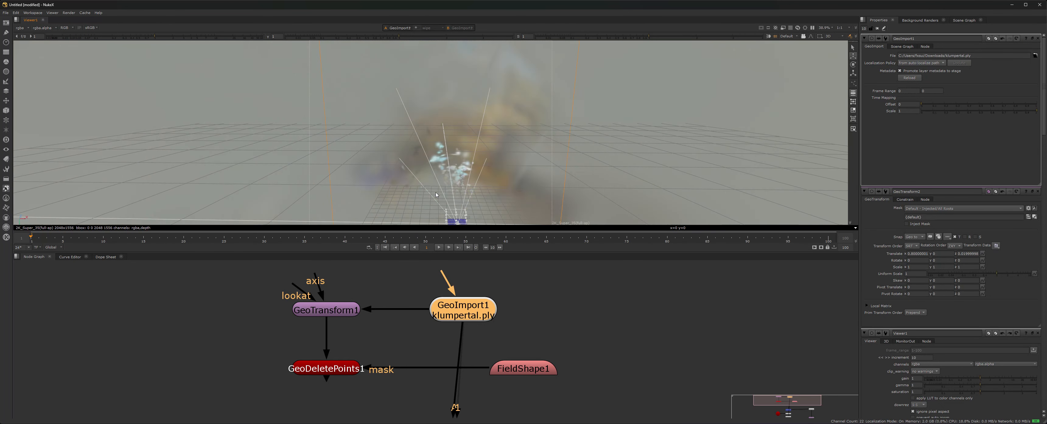
Orbit and dolly the 3D view to show the whole scene and environment sphere.
right_click(443, 153)
left_click(388, 150)
left_click_drag(388, 150, 320, 131, "ctrl")
scroll(372, 139, "down", 5)
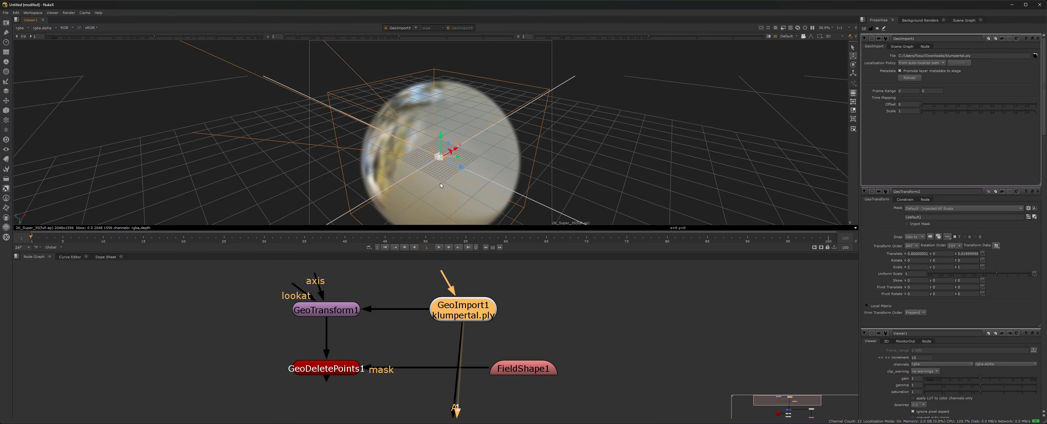
mouse_move(441, 185)
left_mouse_down("ctrl")
mouse_move(386, 211)
mouse_move(452, 192)
left_mouse_up("ctrl")
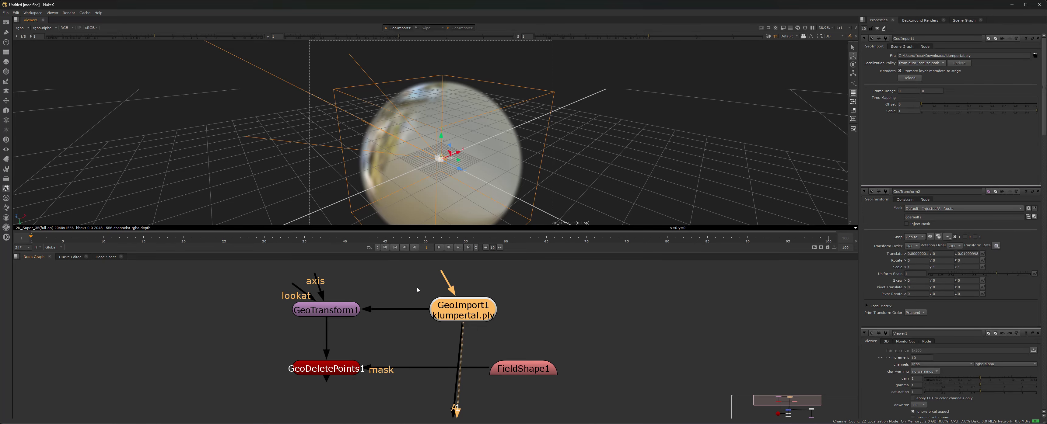
Open GeoTransform1, look through Camera1, and rotate the scan about y to roughly -33.18.
double_click(337, 311)
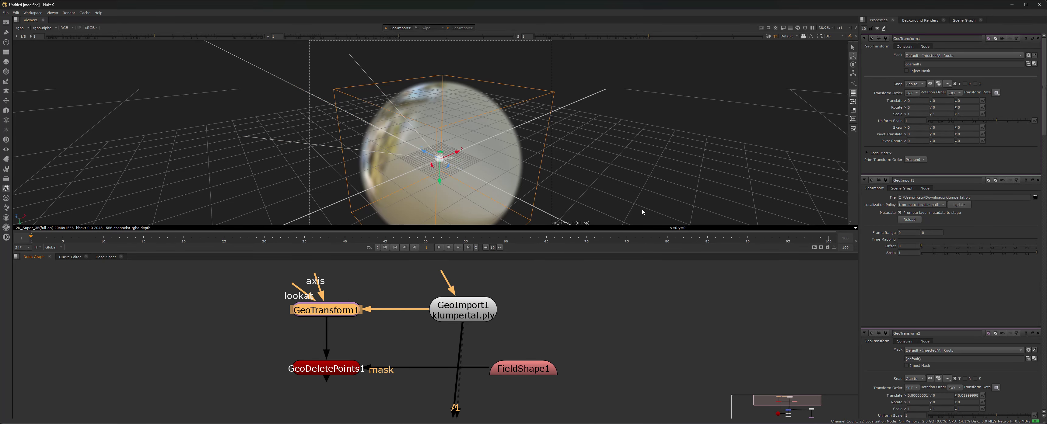
scroll(457, 173, "up", 5)
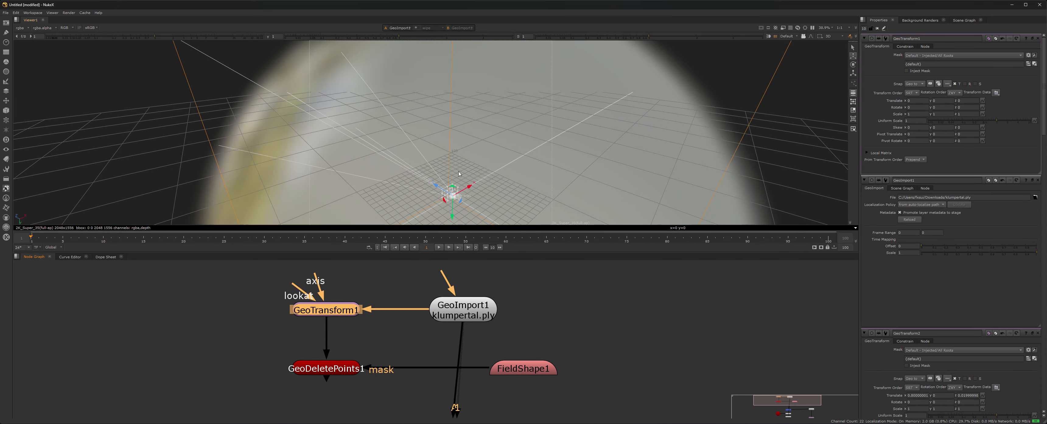
left_click(790, 37)
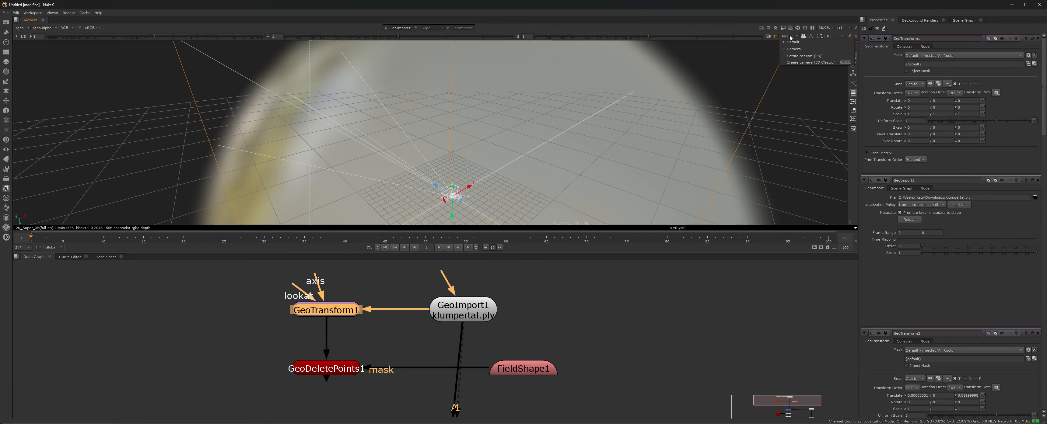
left_click(795, 49)
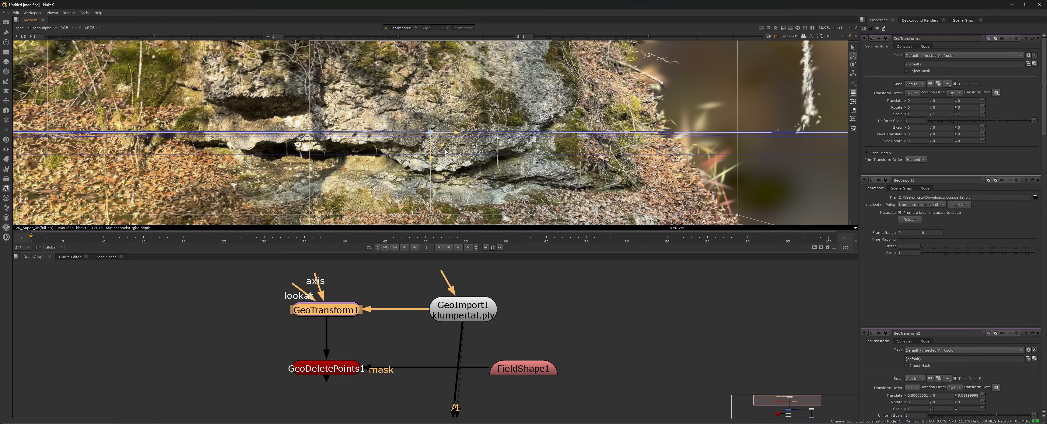
key("e")
left_click_drag(435, 134, 443, 135)
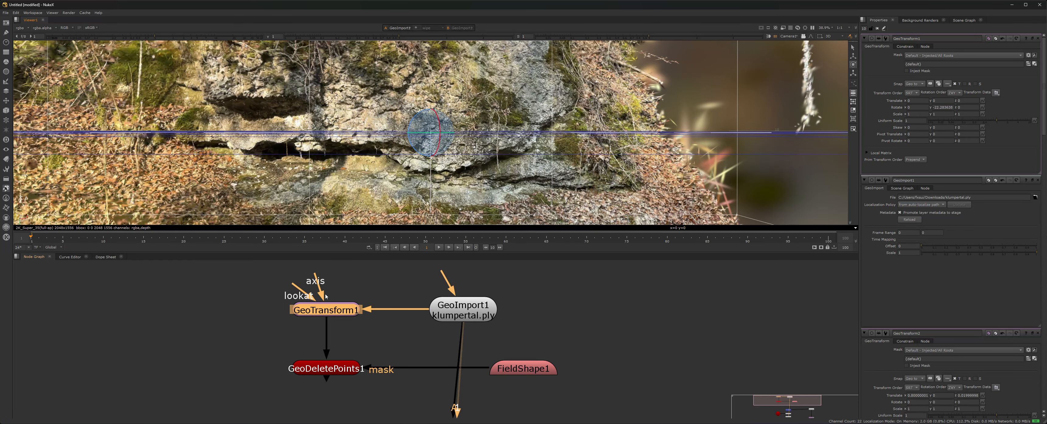
Raise the scan slightly along y to a 0.164 translate with GeoTransform1's handle.
key("2")
scroll(422, 159, "down", 8)
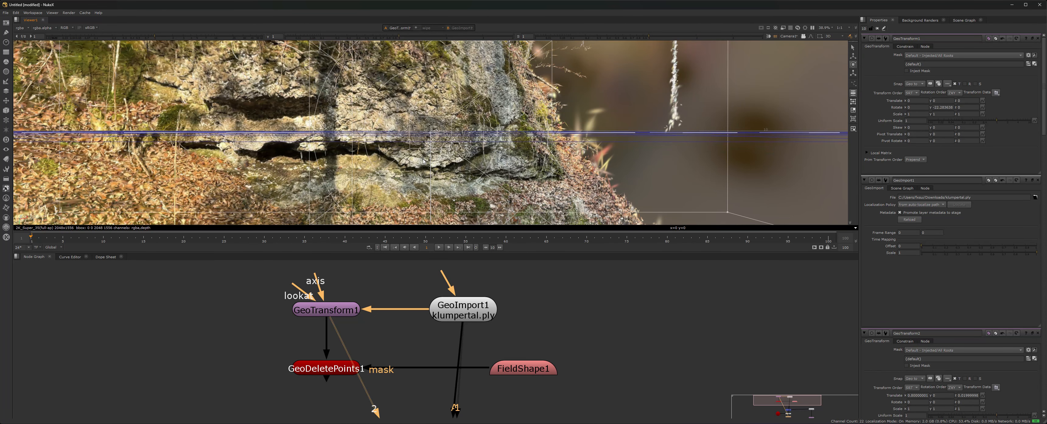
left_click(331, 314)
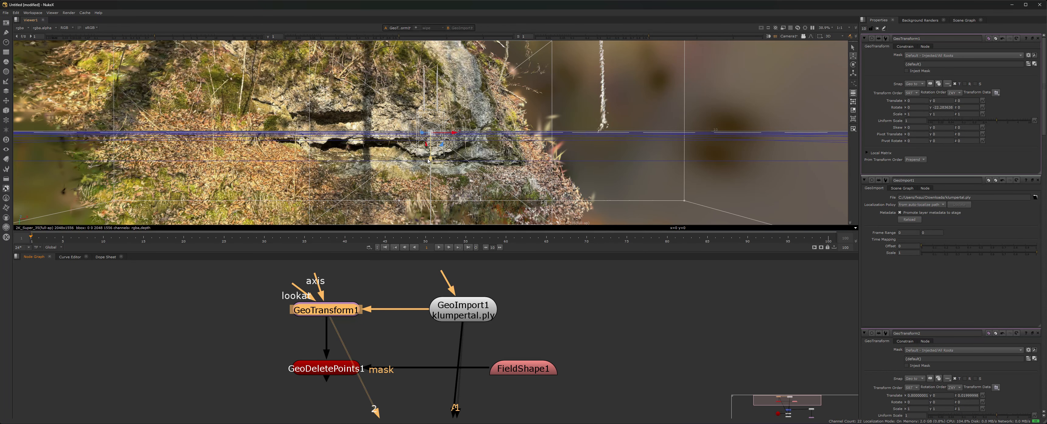
mouse_move(431, 162)
left_mouse_down()
mouse_move(429, 146)
mouse_move(428, 172)
left_mouse_up()
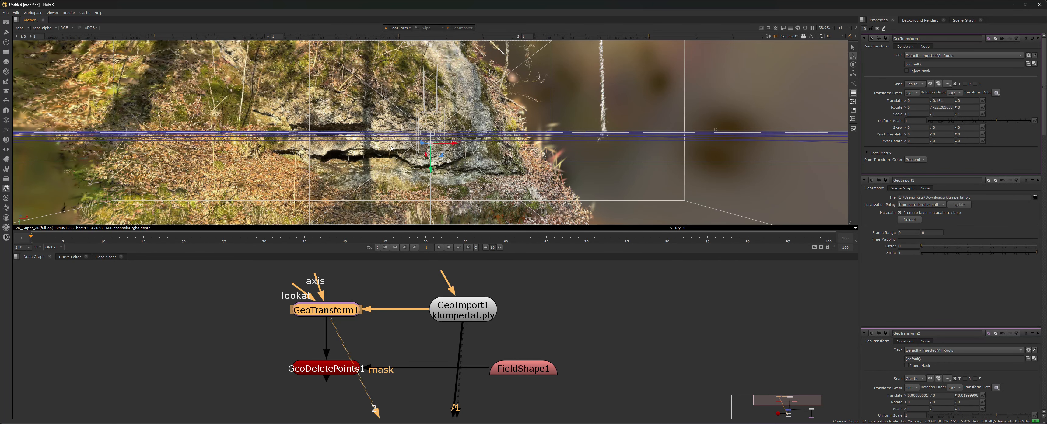
scroll(391, 148, "down", 5)
View GeoDeletePoints1's output, orbit the scan from above and the side, then open FieldShape1.
left_click(339, 371)
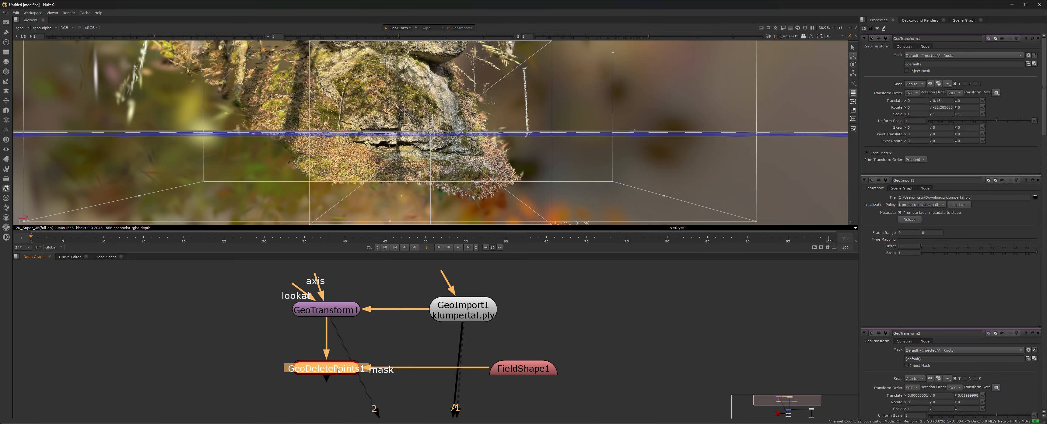
double_click(338, 371)
key("1")
left_click(385, 325)
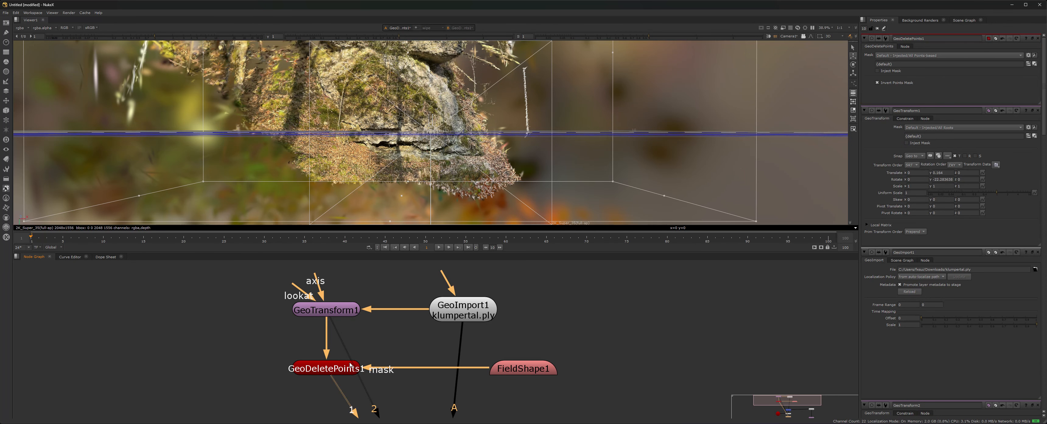
left_click_drag(446, 140, 427, 125, "ctrl")
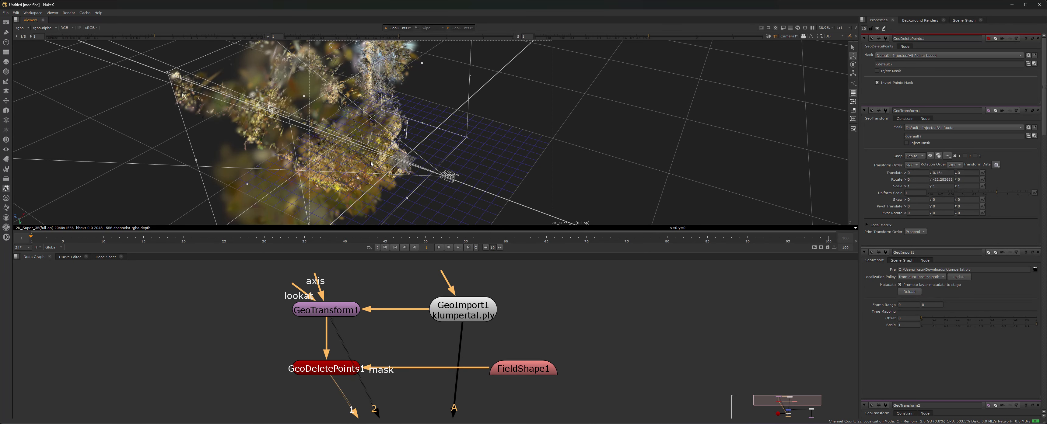
left_click_drag(370, 164, 565, 175, "ctrl")
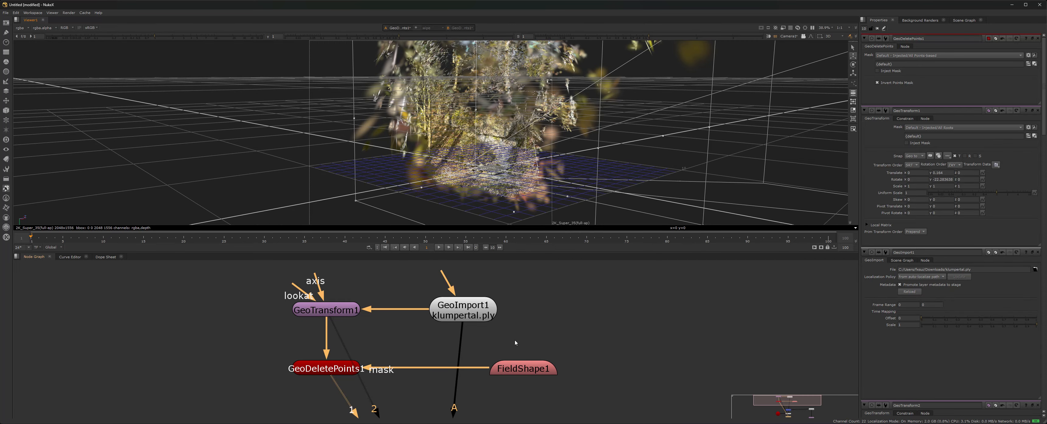
double_click(529, 374)
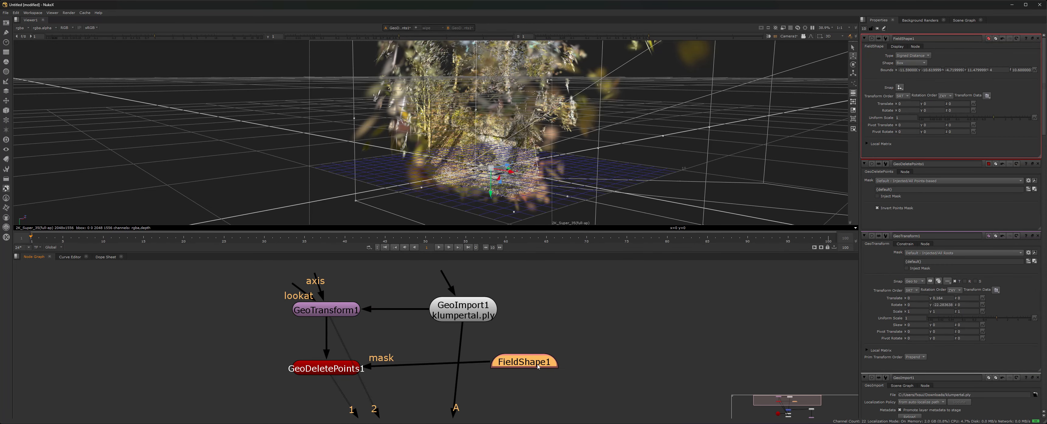
Pan the Node Graph to GeoMerge1, Camera1 and SplatRender1, and move FieldShape1 down-right.
scroll(545, 361, "up", 5)
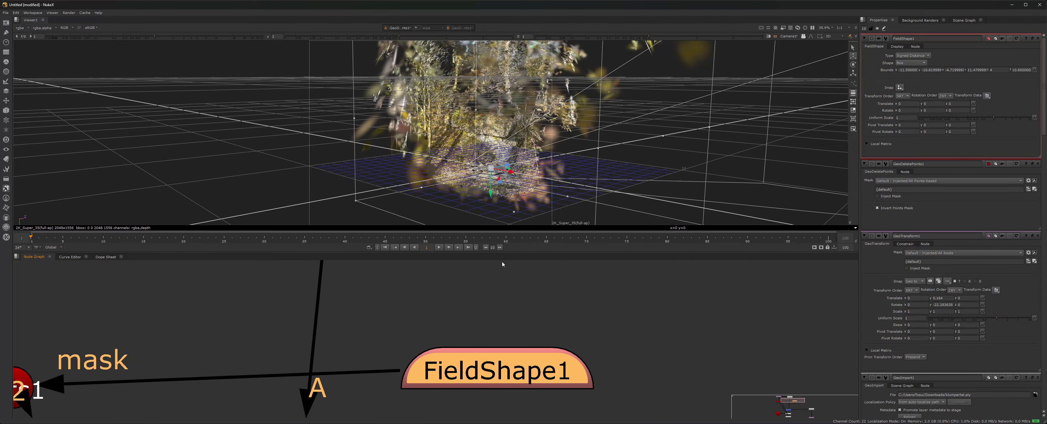
left_click_drag(434, 117, 388, 129, "ctrl")
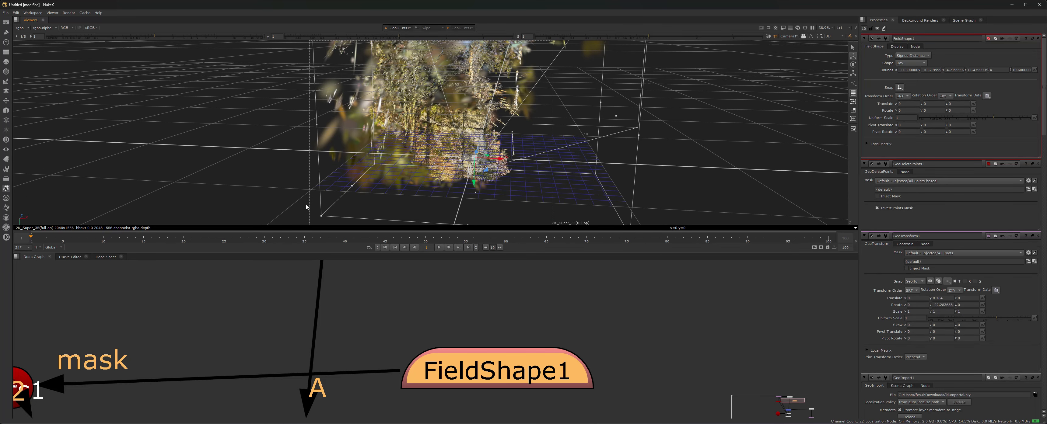
scroll(467, 165, "up", 3)
scroll(417, 325, "down", 5)
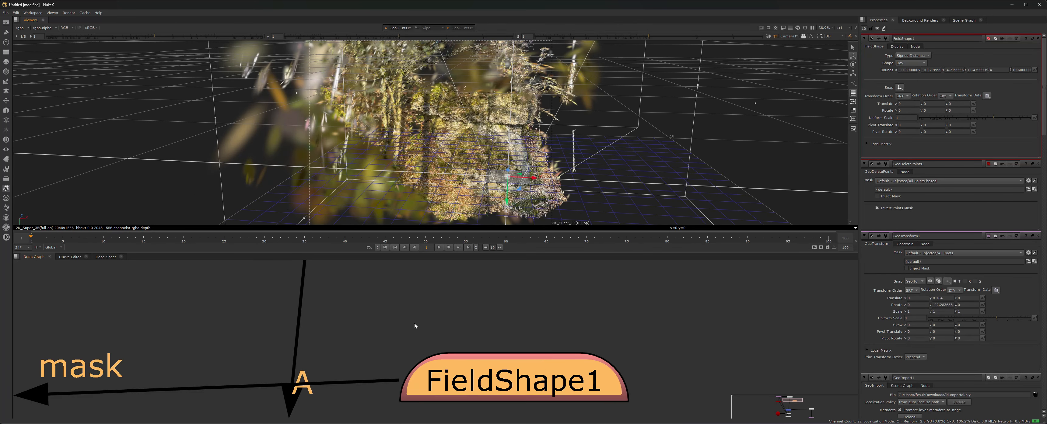
middle_click_drag(344, 382, 386, 328)
scroll(385, 328, "down", 3)
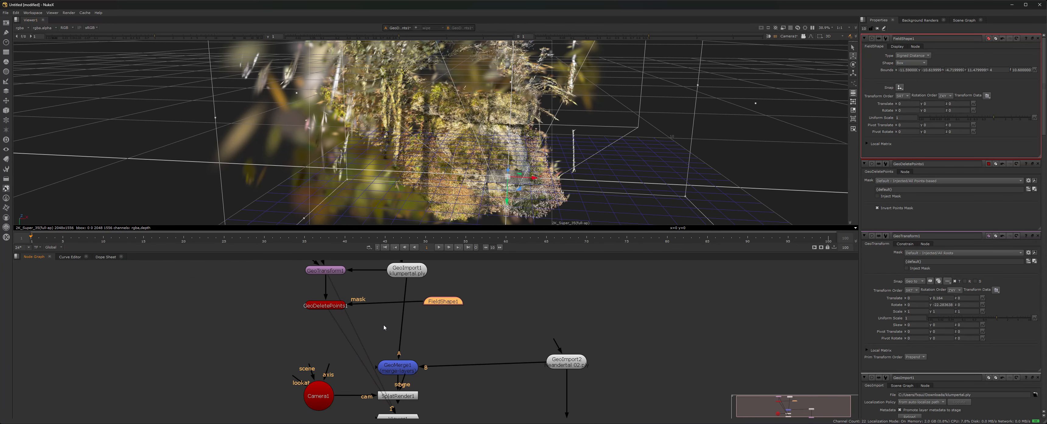
scroll(386, 329, "up", 1)
left_click_drag(452, 299, 462, 305)
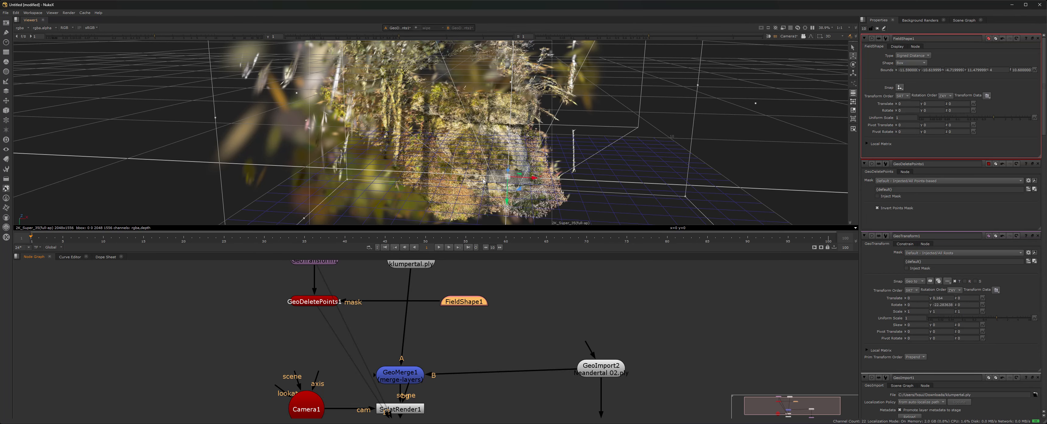
Orbit the viewer to look down on and around the point cloud.
left_click_drag(483, 182, 451, 145, "ctrl")
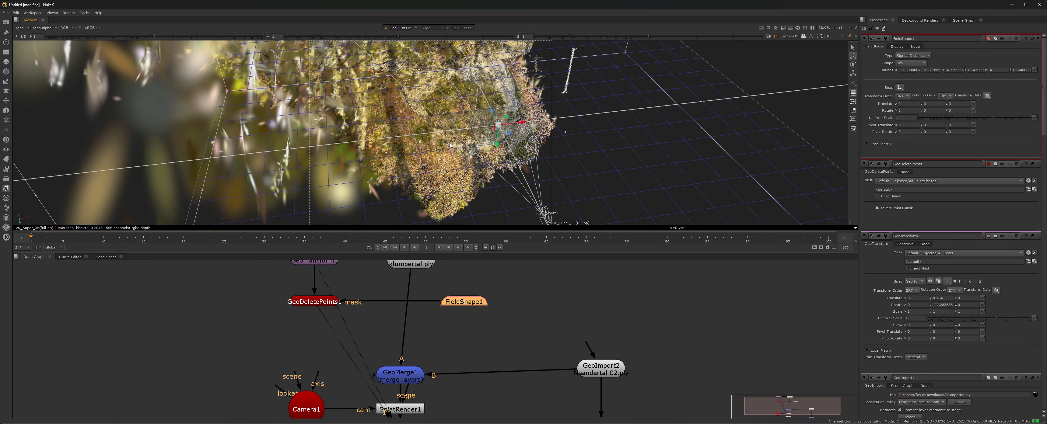
right_click_drag(451, 145, 503, 46, "alt")
right_click(504, 44)
right_click_drag(468, 110, 393, 121, "alt")
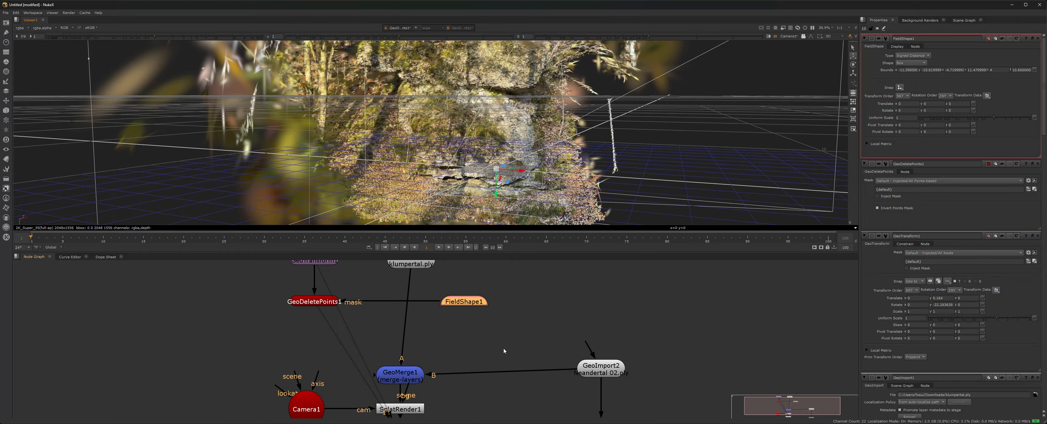
Select GeoImport2 and connect it to Viewer1 to show the twig hut scan.
left_click(401, 376)
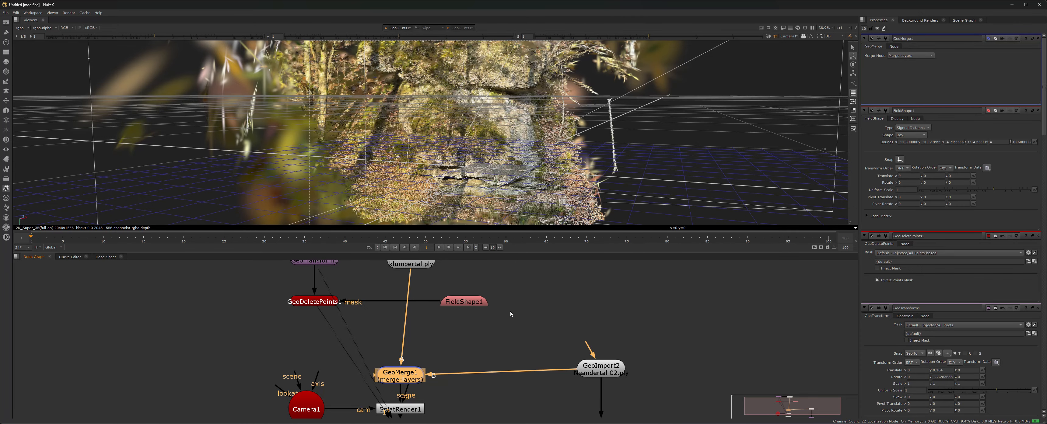
middle_click_drag(531, 346, 516, 321)
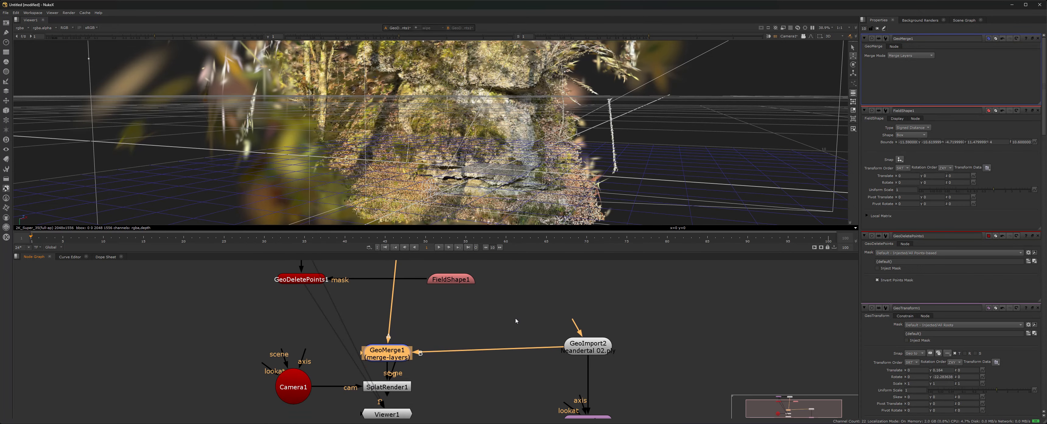
left_click(587, 350)
key("1")
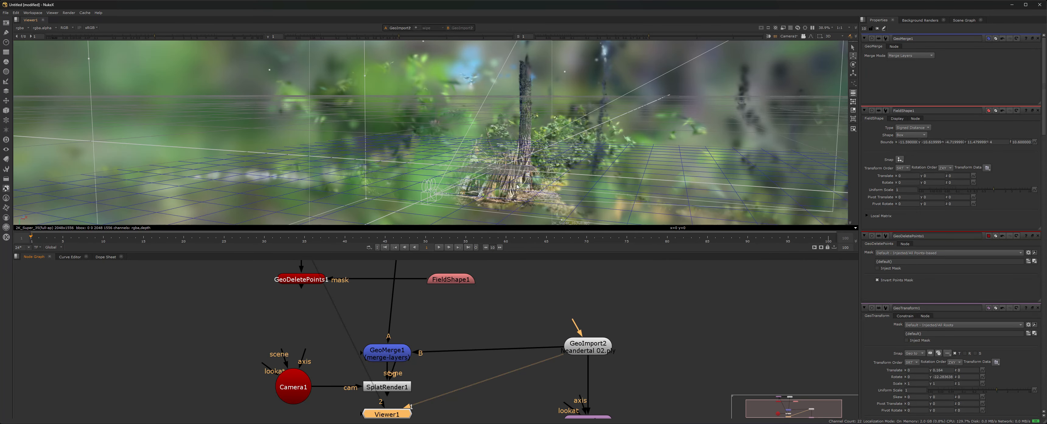
Orbit to a low side view of the twig hut and move in closer.
left_click_drag(516, 191, 413, 158, "ctrl")
scroll(410, 162, "up", 6)
right_click(467, 154)
left_click(467, 154)
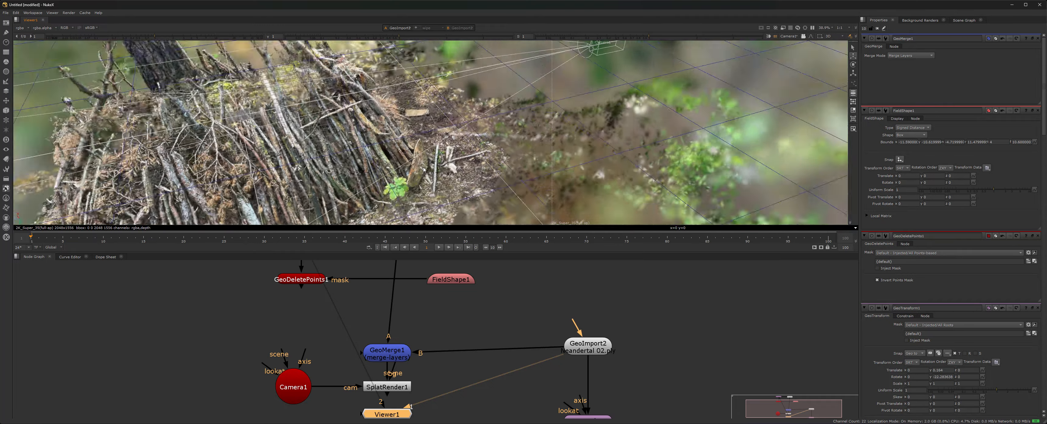
left_click_drag(424, 169, 621, 210, "ctrl")
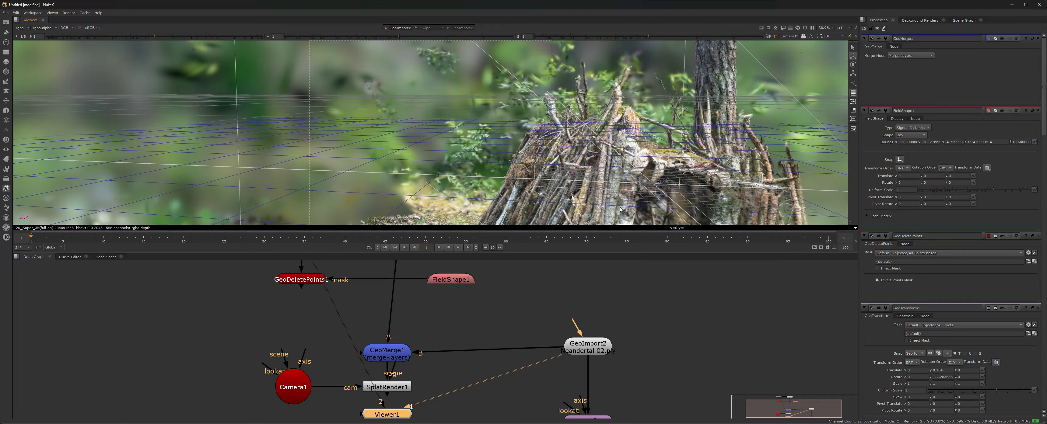
middle_click_drag(568, 176, 506, 167)
scroll(506, 166, "up", 10)
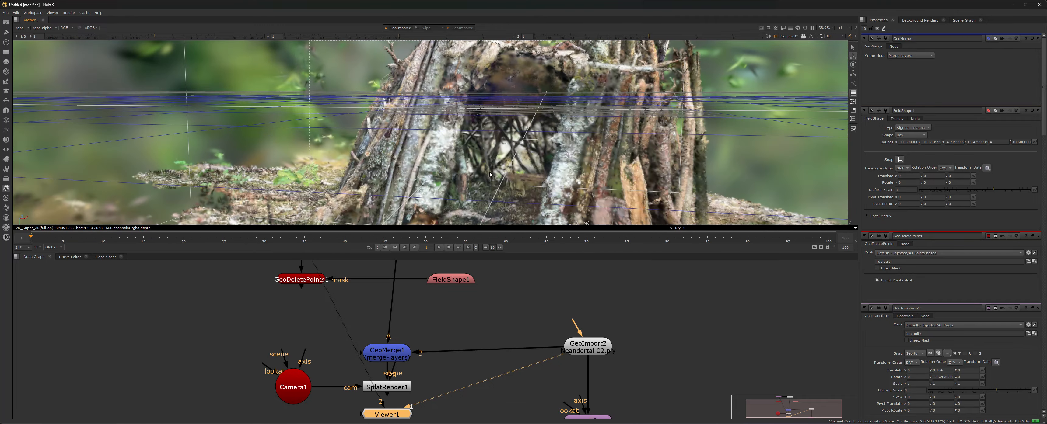
Orbit higher and around the hut to see Camera1, then pan the graph to GeoTransform2.
right_click(505, 164)
right_click_drag(487, 126, 458, 155, "alt")
scroll(458, 155, "down", 10)
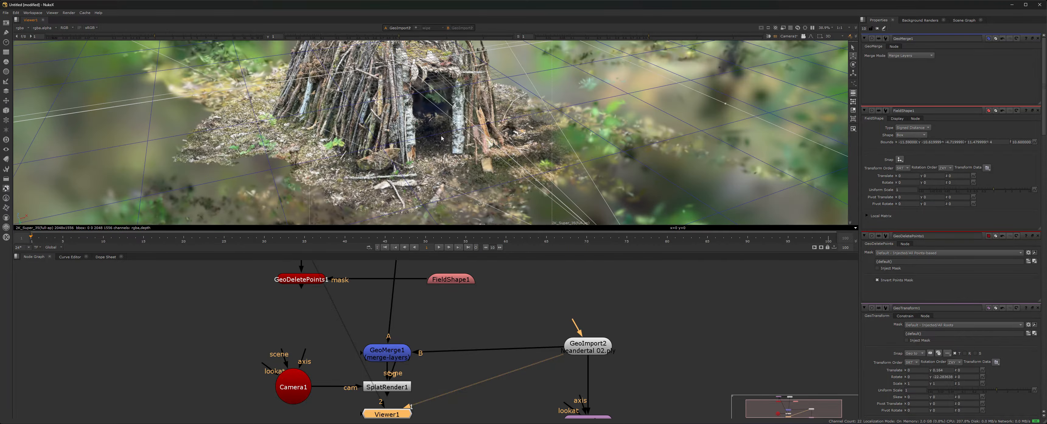
scroll(442, 138, "down", 8)
right_click(442, 138)
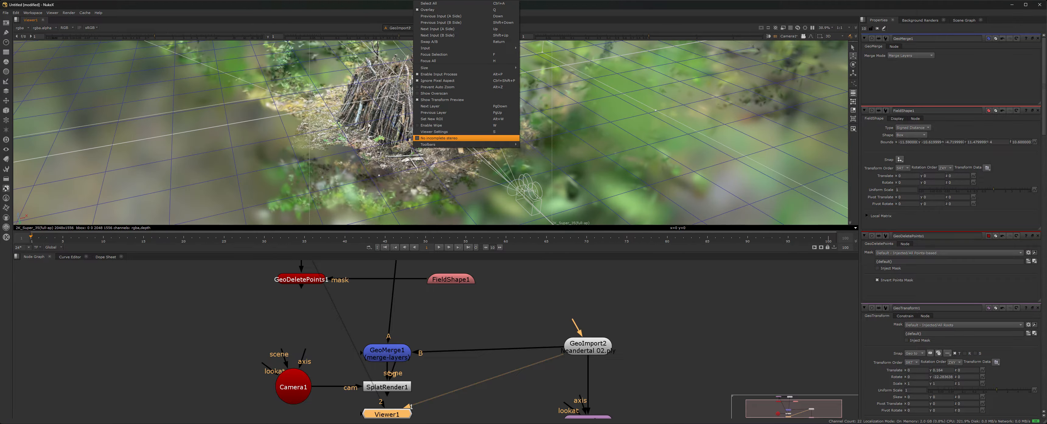
right_click_drag(369, 125, 247, 127, "alt")
middle_click_drag(541, 379, 540, 332)
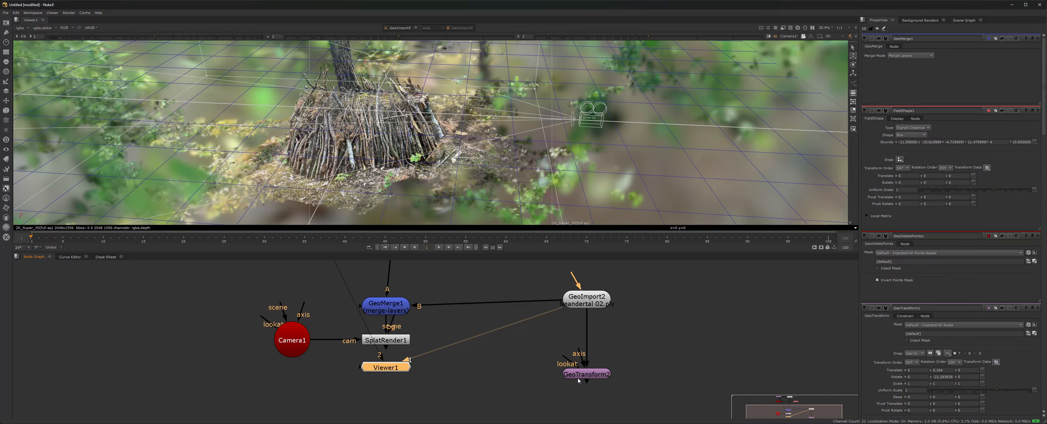
View SplatRender1's output and orbit and zoom around the stick hut in the maximized viewer.
left_click(591, 372)
key("1")
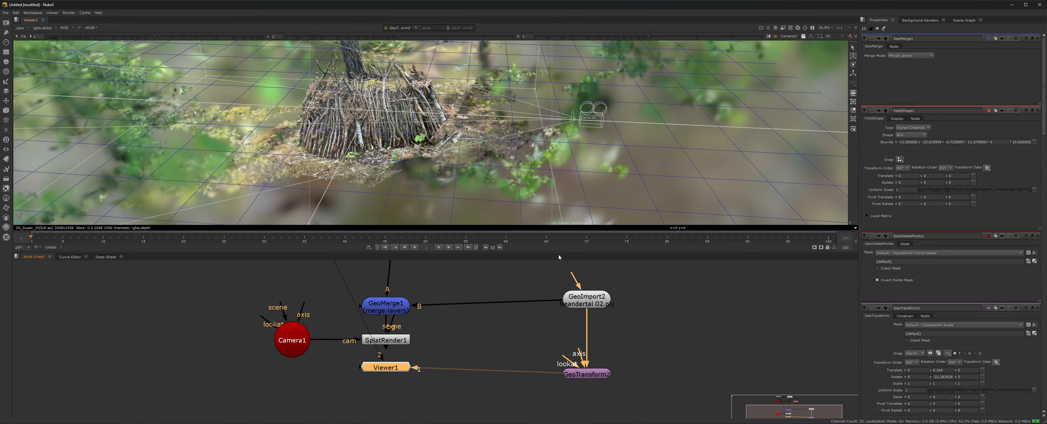
left_click(403, 343)
key("1")
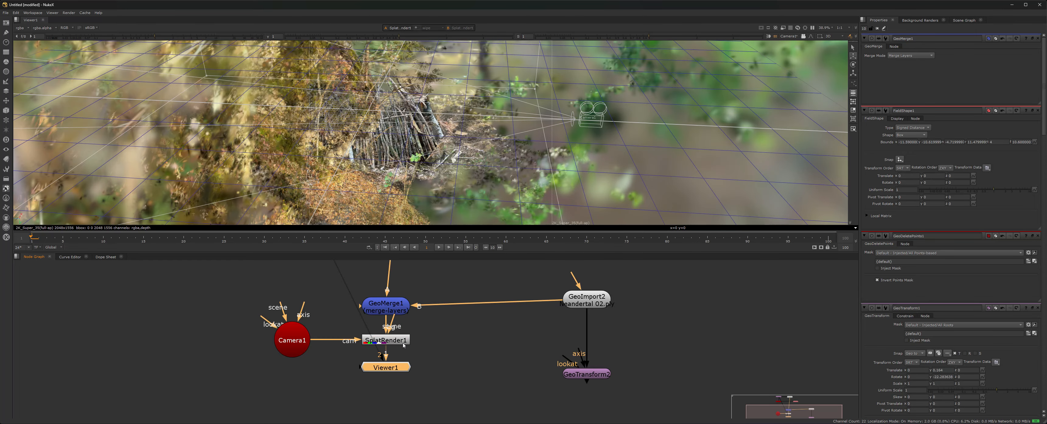
middle_click_drag(443, 165, 421, 166)
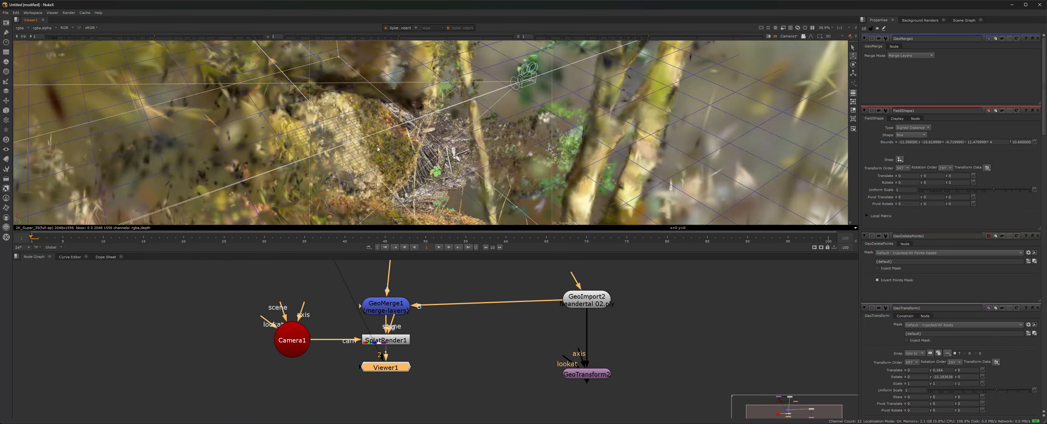
left_click_drag(378, 149, 553, 189, "ctrl")
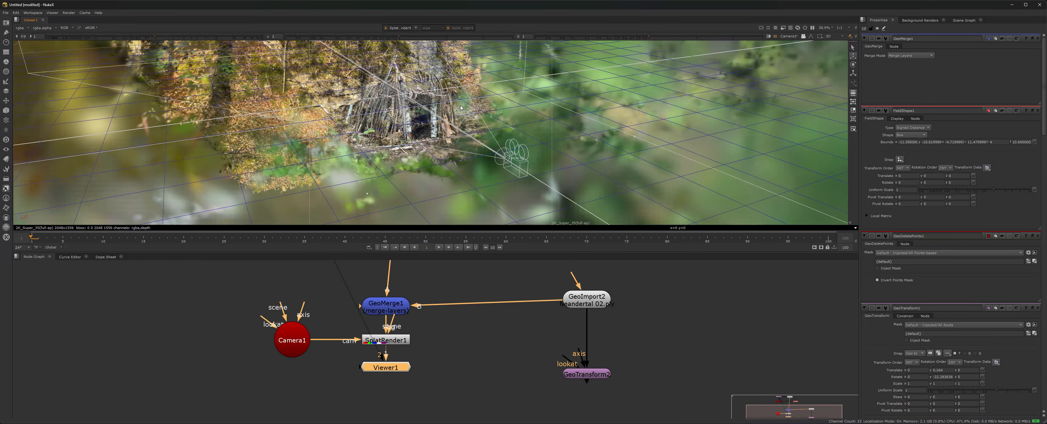
left_click_drag(367, 122, 359, 160, "ctrl")
key("space")
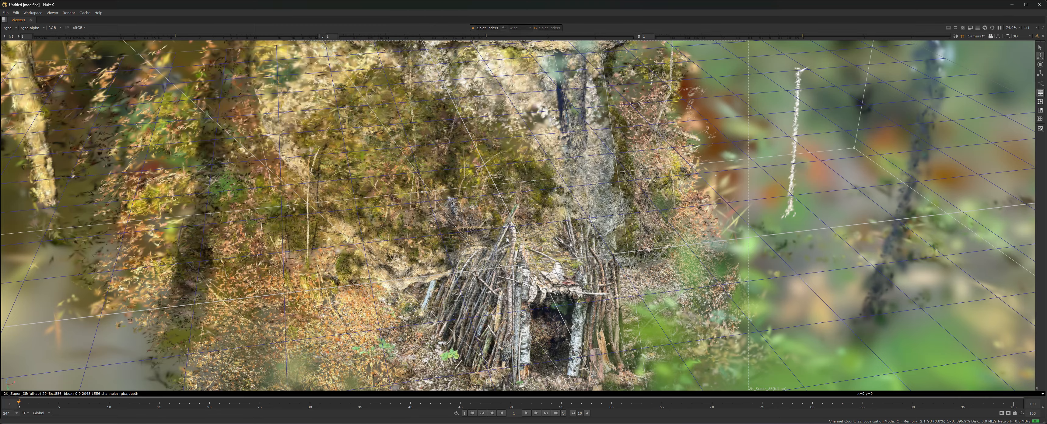
left_click_drag(507, 240, 615, 281, "ctrl")
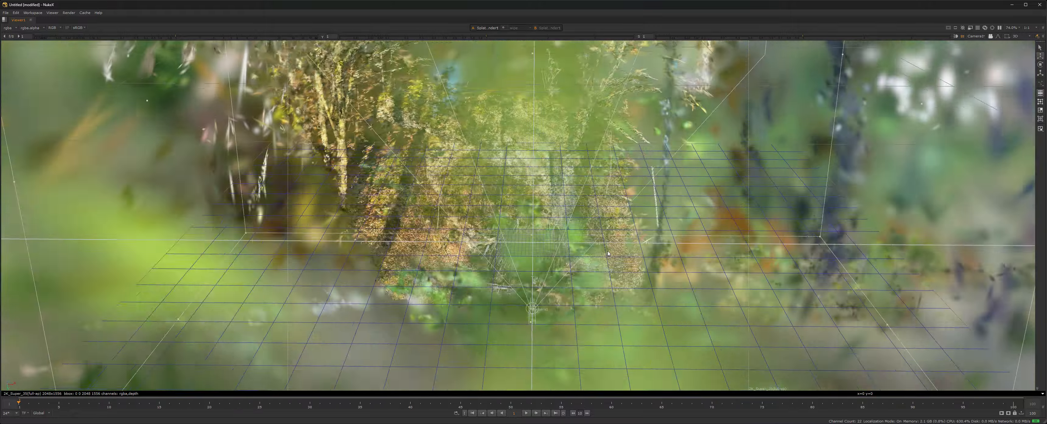
scroll(519, 266, "up", 4)
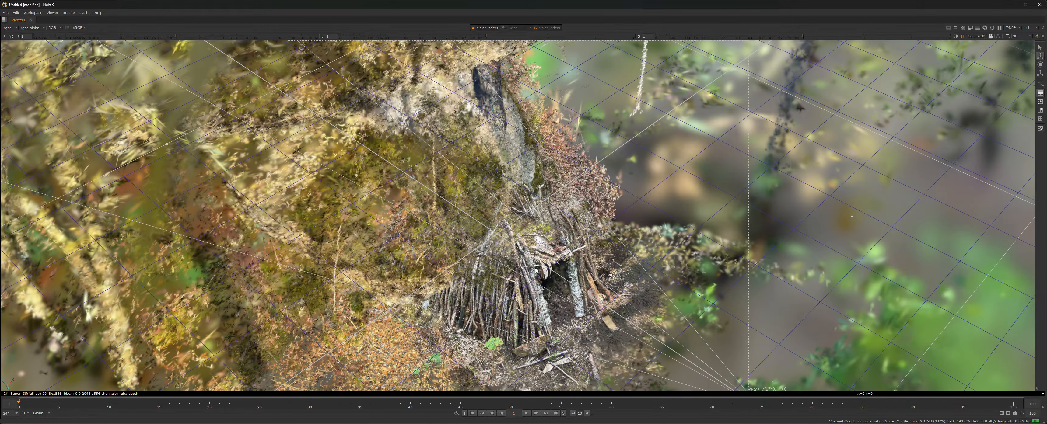
left_click_drag(519, 265, 568, 325, "ctrl")
key("space")
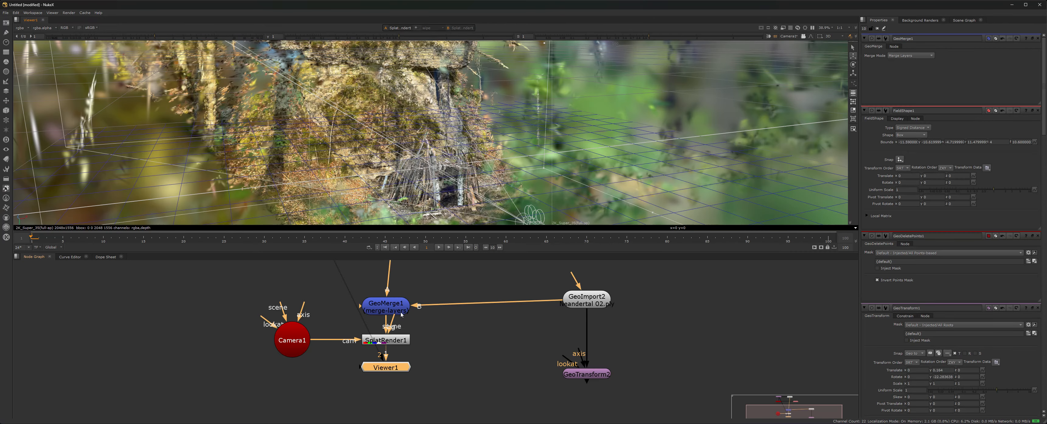
Reposition the Camera1 node and recentre the node graph.
middle_click_drag(341, 267, 351, 309)
scroll(354, 313, "down", 1)
left_click_drag(309, 374, 465, 371)
key("1")
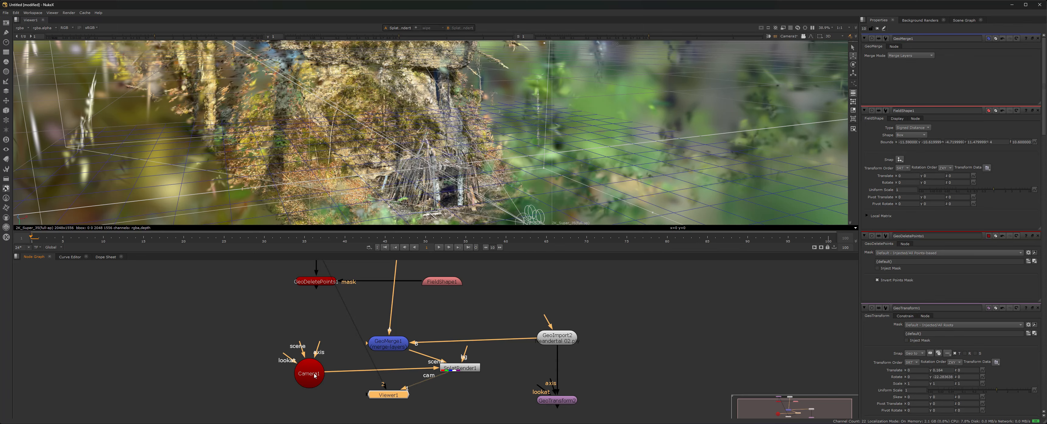
left_click_drag(314, 376, 313, 371)
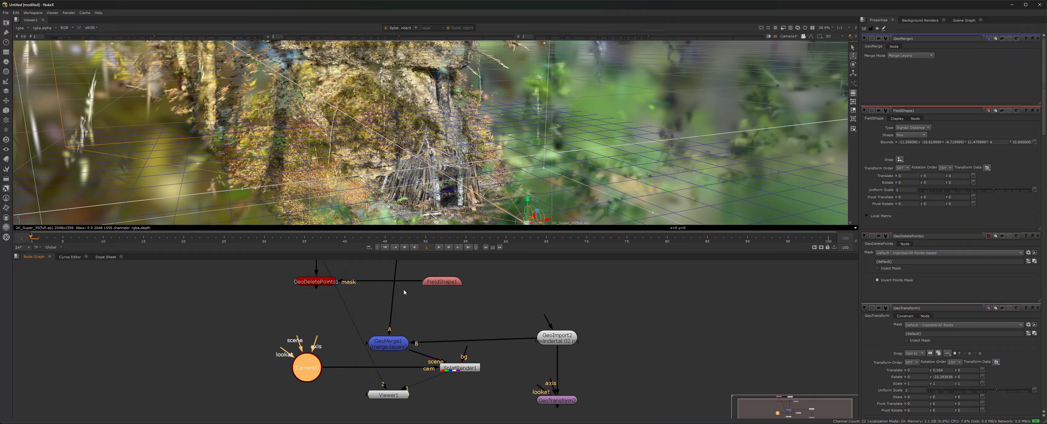
middle_click_drag(422, 298, 428, 325)
middle_click_drag(375, 296, 331, 241)
Move the second scan to x 1.125 and z -0.38, then rotate it about 42 degrees in y.
double_click(521, 374)
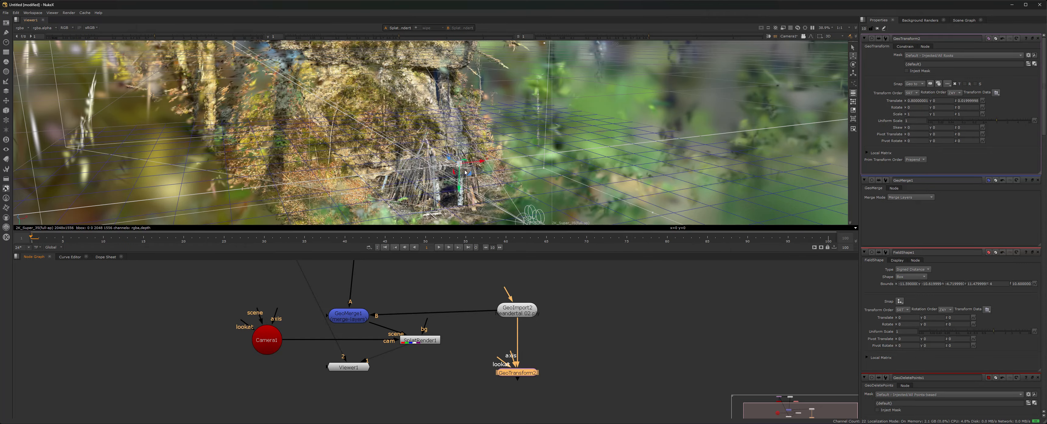
left_click_drag(465, 172, 488, 163)
key("1")
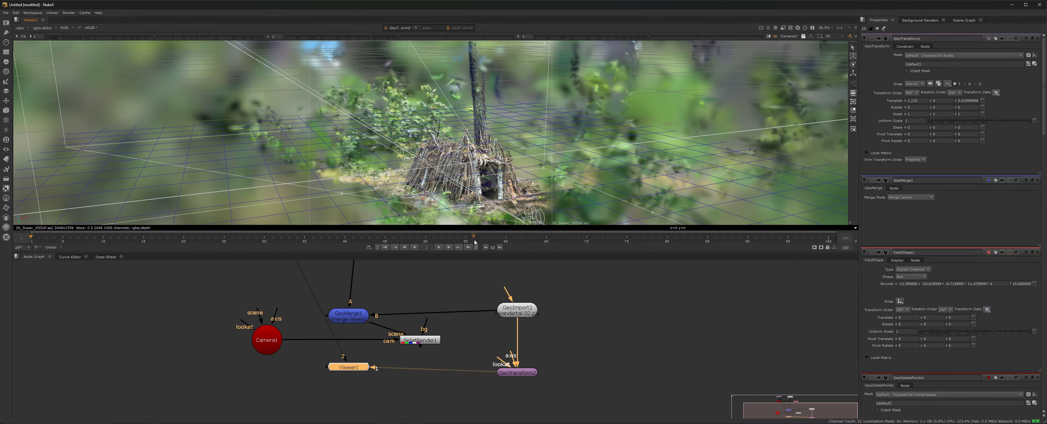
left_click(523, 373)
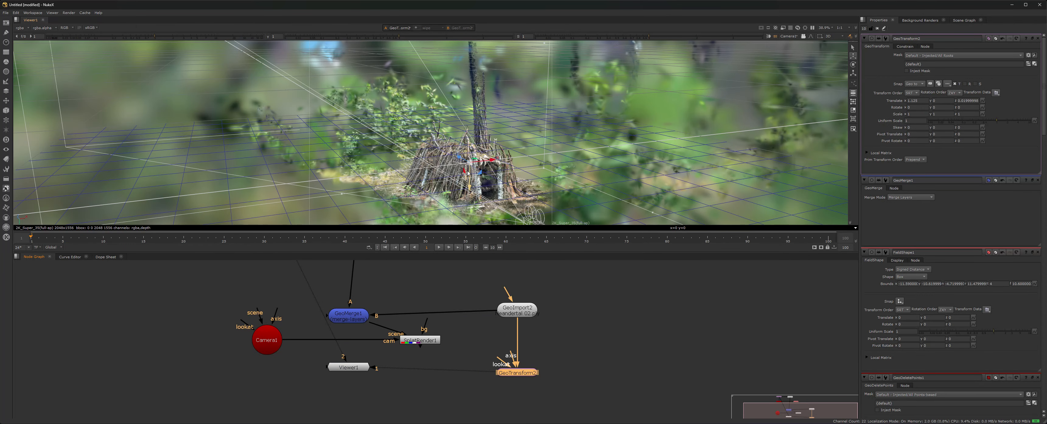
left_click_drag(467, 173, 489, 174)
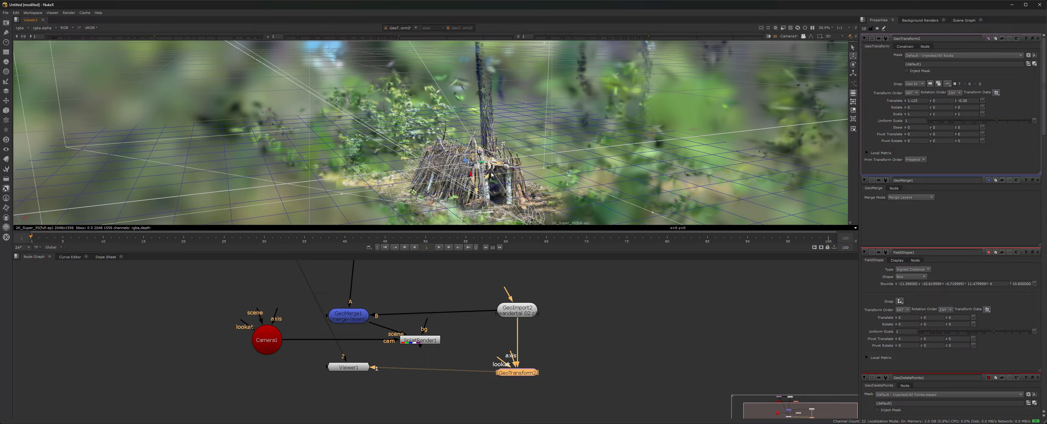
key("e")
left_click_drag(481, 175, 459, 178)
left_click_drag(526, 178, 566, 175, "ctrl")
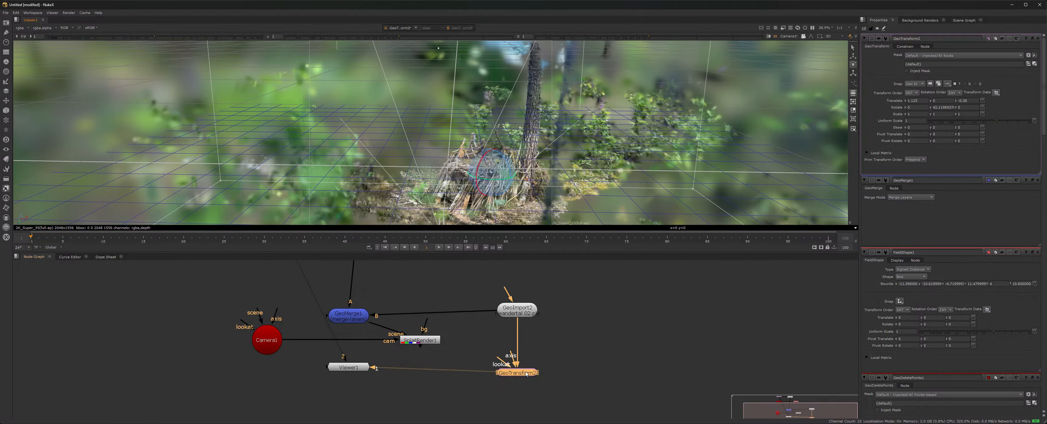
View SplatRender1 from the side and move Viewer1 below SplatRender1, nudging GeoImport2 up.
left_click(350, 368)
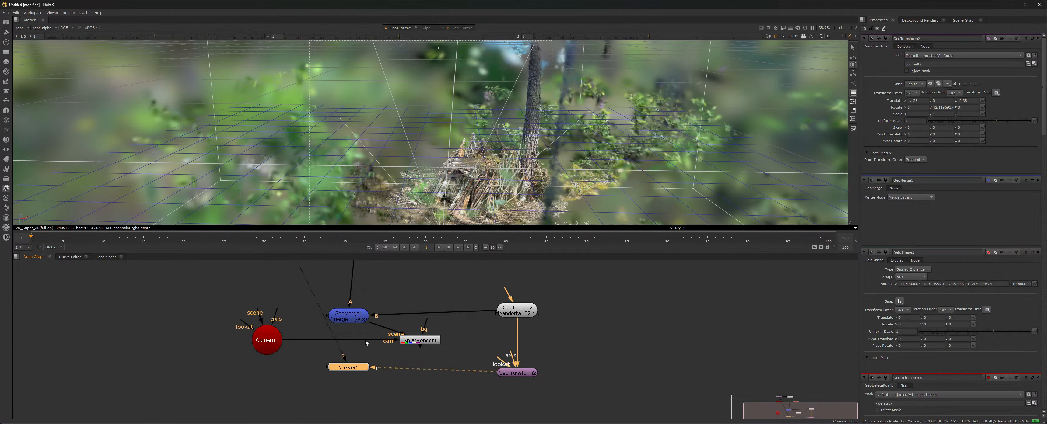
left_click(431, 340)
key("1")
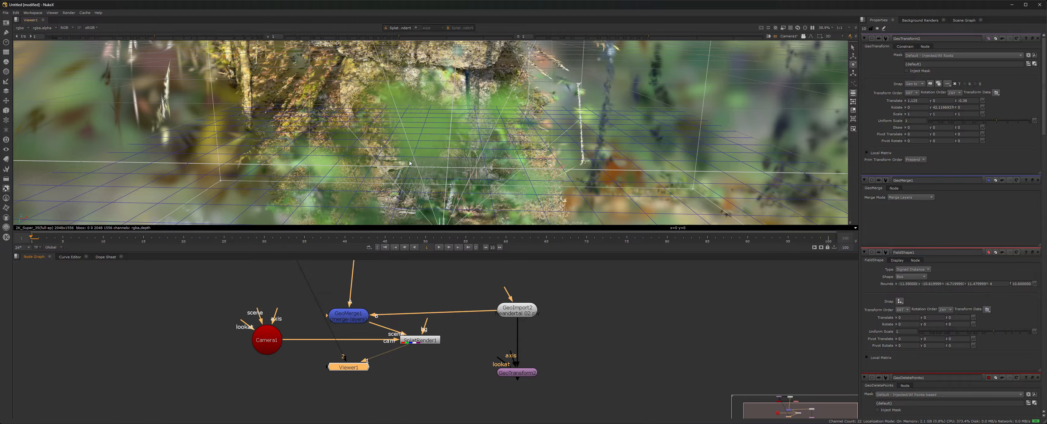
left_click_drag(410, 163, 429, 192, "ctrl")
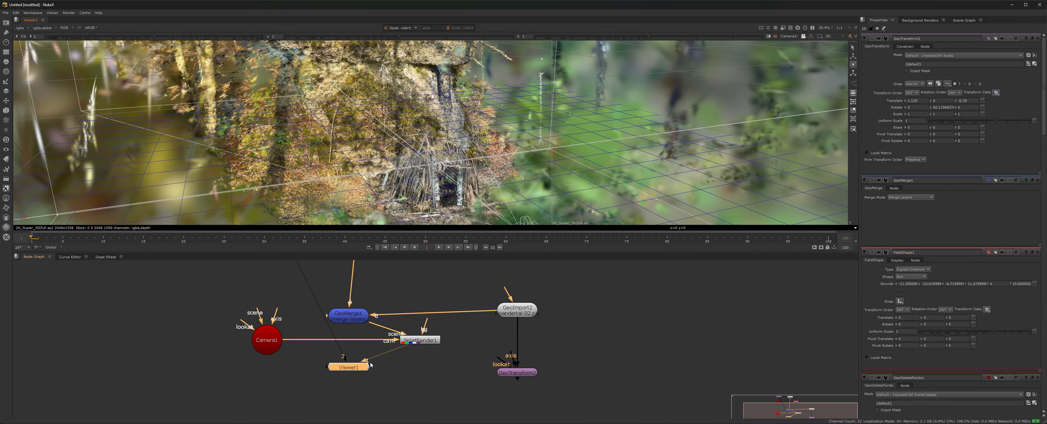
left_click_drag(354, 370, 426, 402)
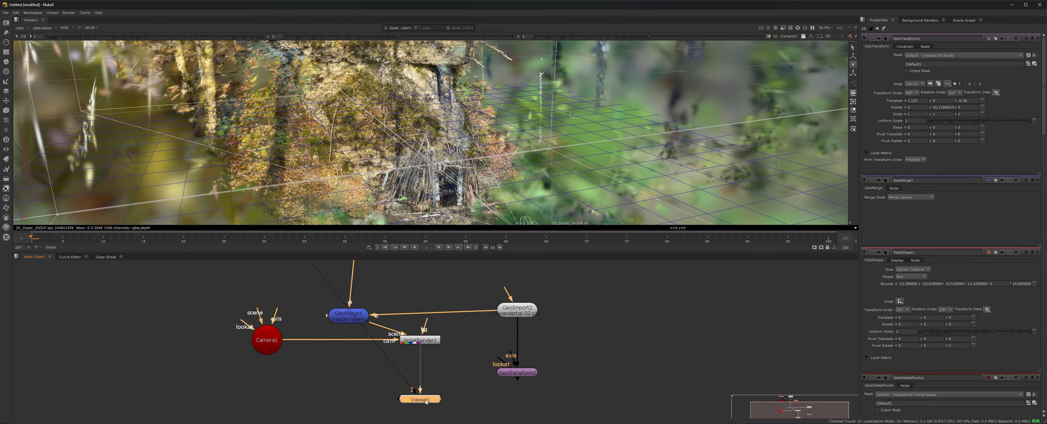
mouse_move(524, 312)
left_mouse_down()
mouse_move(537, 310)
mouse_move(524, 310)
left_mouse_up()
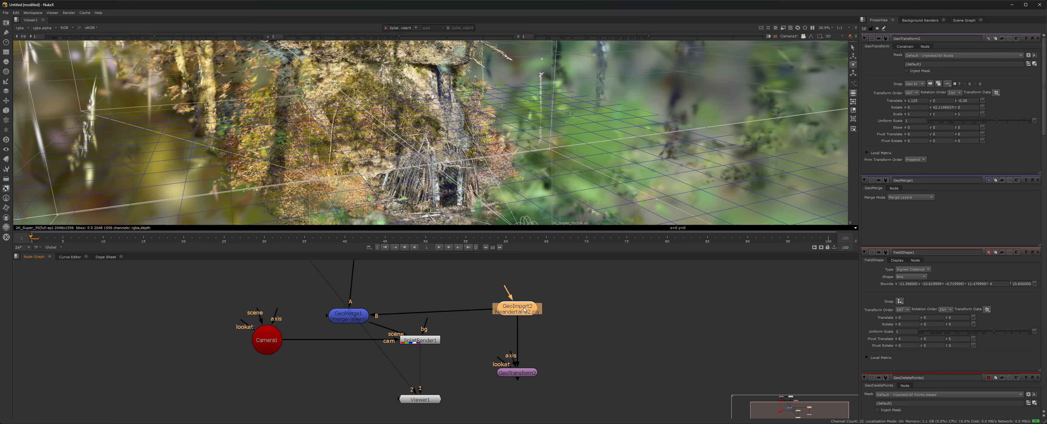
Create GeoGrade1 above Viewer1, wire its B input to GeoMerge1, and view its output.
left_click(521, 374)
key("Tab")
type("G")
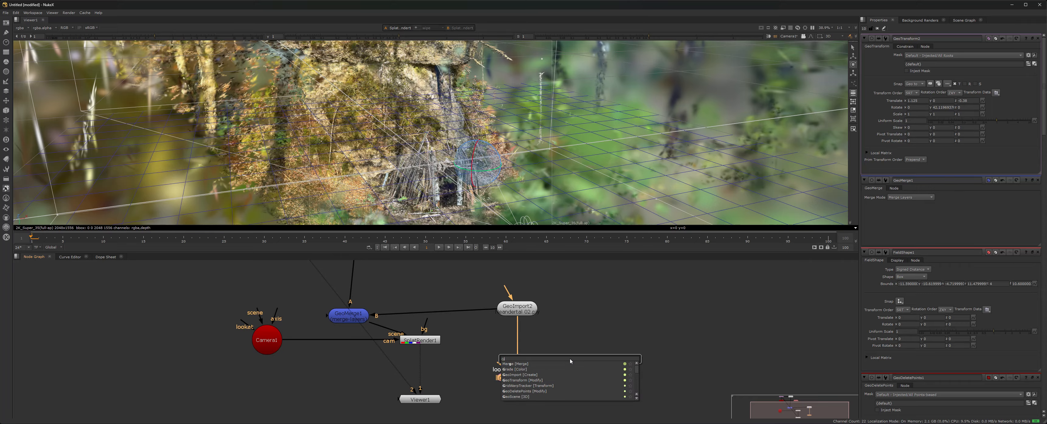
type("EOG")
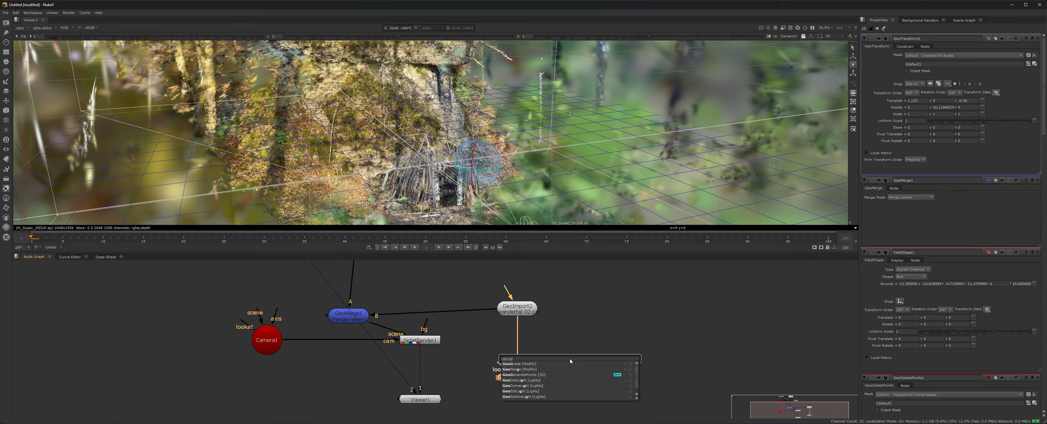
left_click(550, 365)
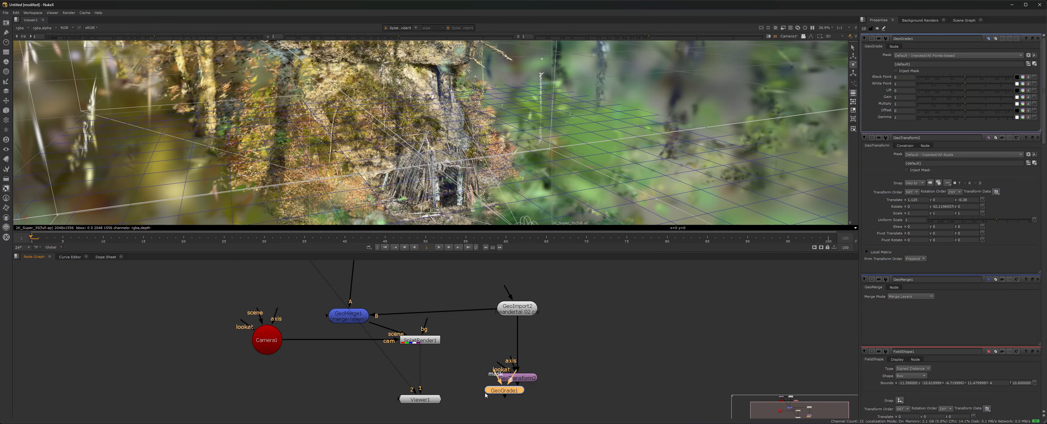
left_click_drag(486, 393, 274, 339)
left_click(432, 358)
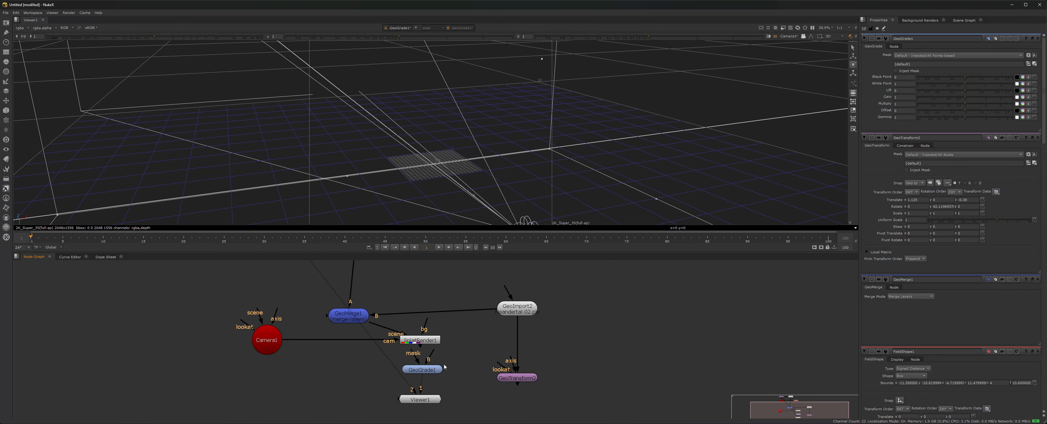
left_click_drag(432, 355, 430, 342)
left_click_drag(433, 372, 348, 318)
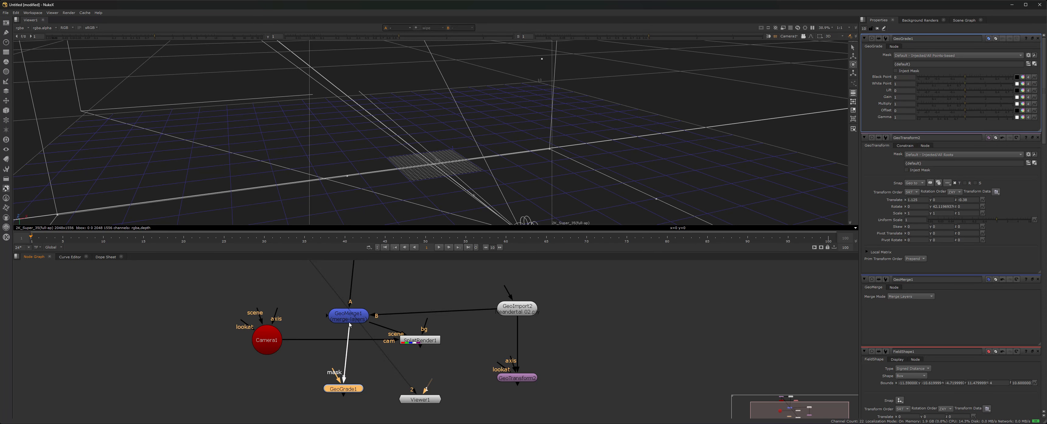
key("1")
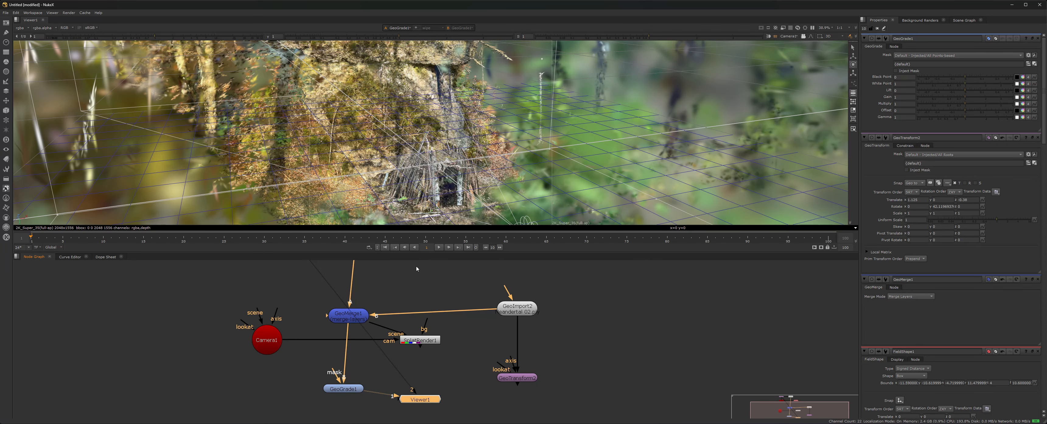
Orbit around the shelter and shift the GeoGrade1 node to the right of Viewer1.
left_click_drag(416, 401, 346, 417)
left_click(352, 390)
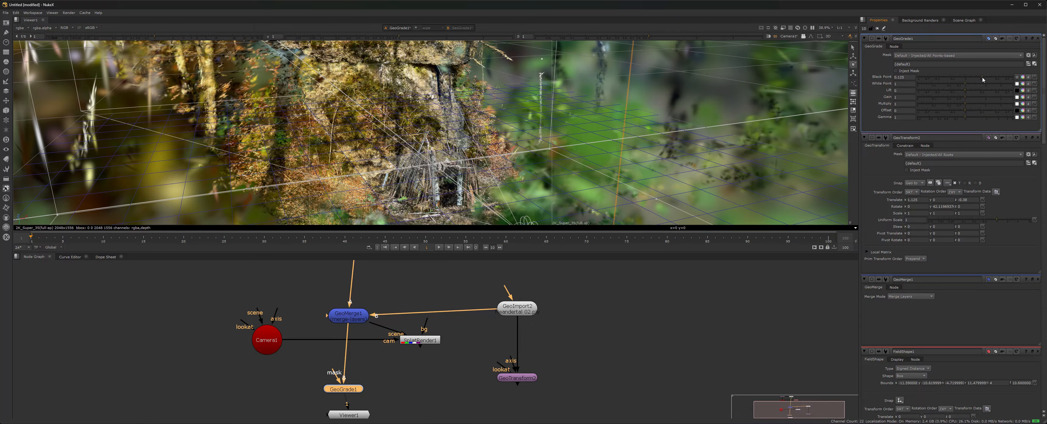
left_click_drag(433, 176, 850, 101, "ctrl")
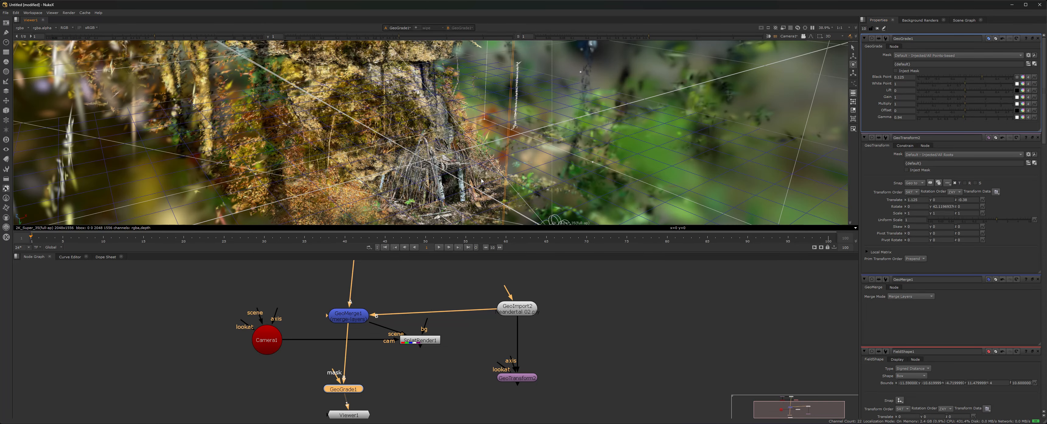
left_click_drag(481, 180, 555, 202, "ctrl")
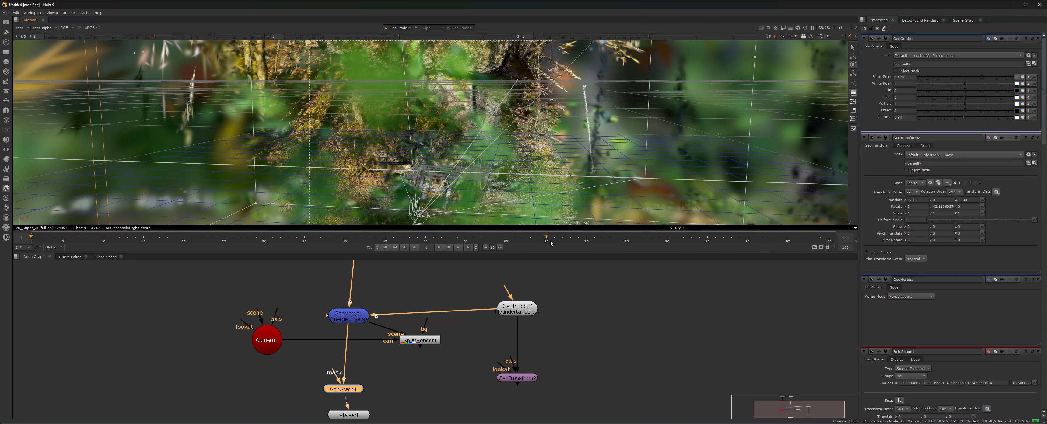
left_click_drag(354, 387, 430, 392)
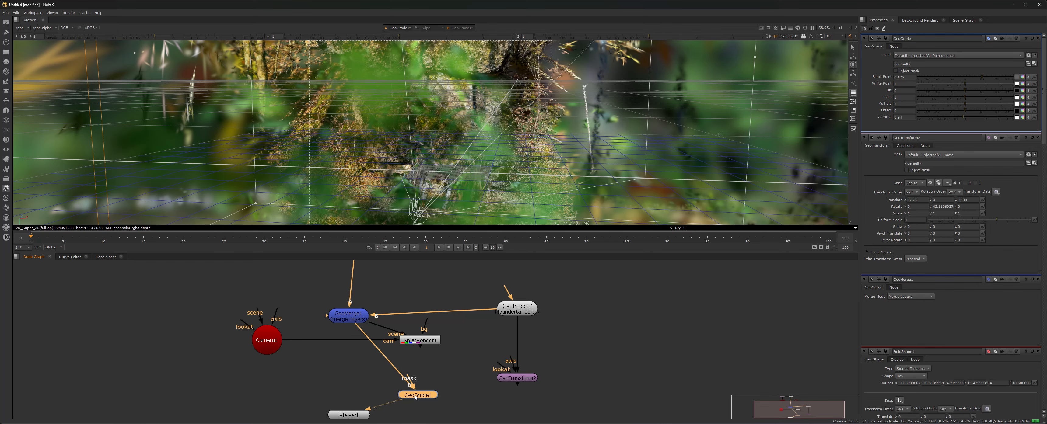
Move GeoGrade1 back left, add a Merge node and try wiring its A input.
left_click_drag(415, 397, 329, 387)
key("Tab")
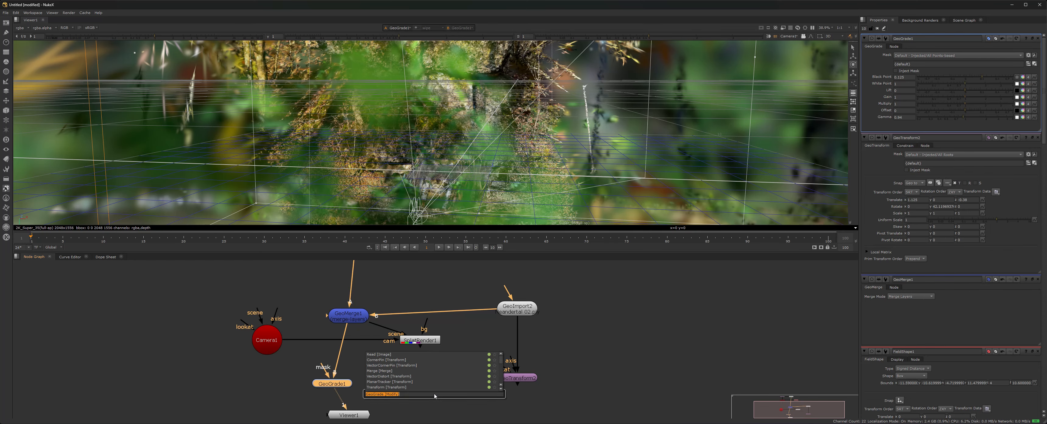
type("MERG")
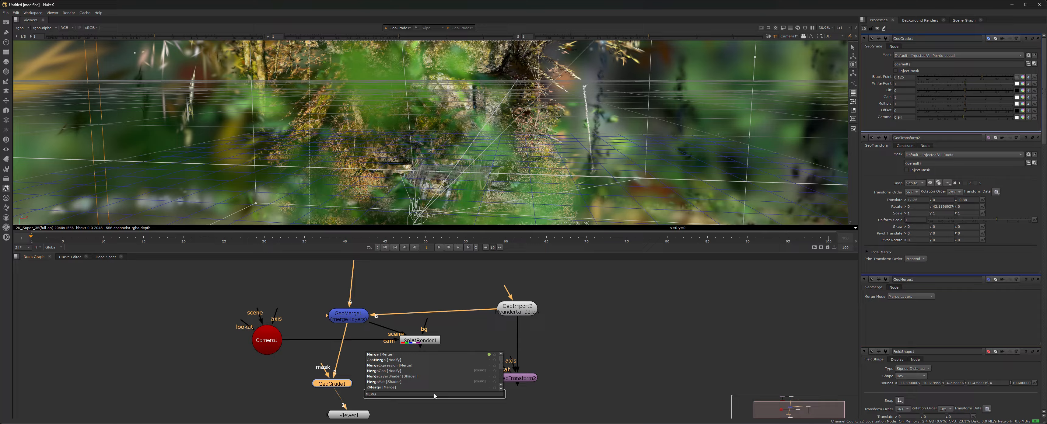
left_click(389, 355)
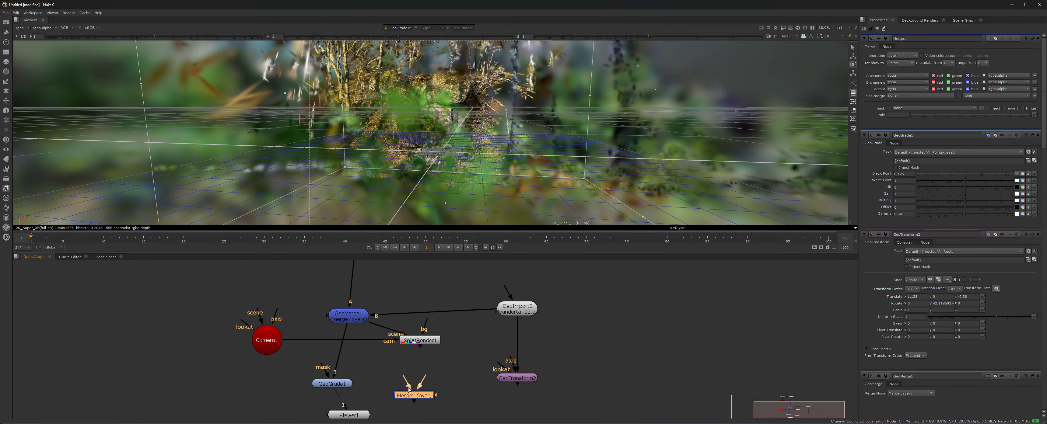
left_click_drag(408, 388, 338, 385)
left_click_drag(409, 383, 345, 382)
left_click_drag(408, 385, 416, 341)
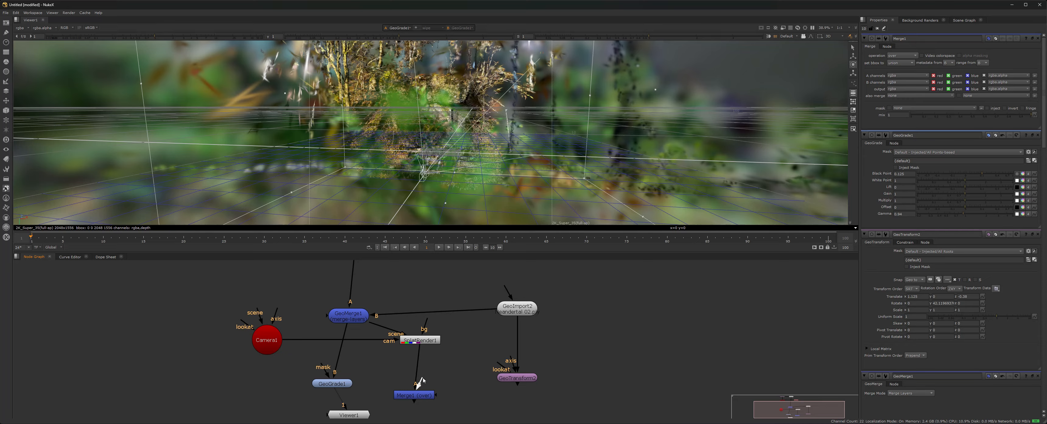
Try Merge1's B input on several nodes, then delete the Merge1 node.
left_click_drag(422, 380, 334, 386)
left_click_drag(421, 384, 358, 323)
left_click_drag(424, 378, 518, 380)
left_click_drag(428, 382, 502, 319)
left_click(420, 398)
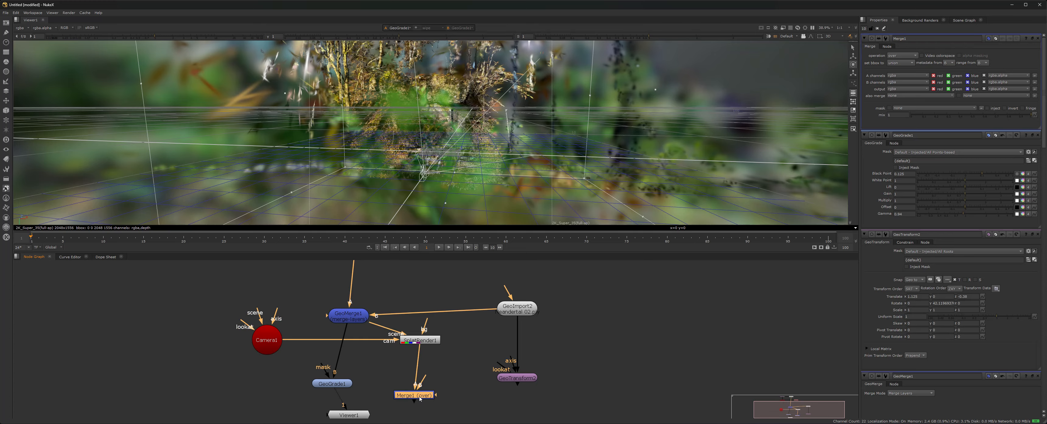
key("Delete")
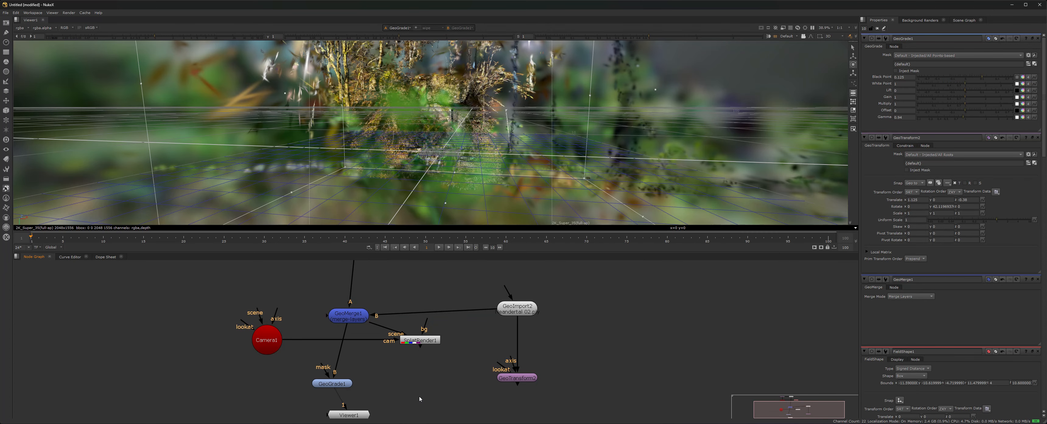
Place Viewer1 beside GeoGrade1 and display GeoGrade1's graded output.
left_click(422, 345)
key("1")
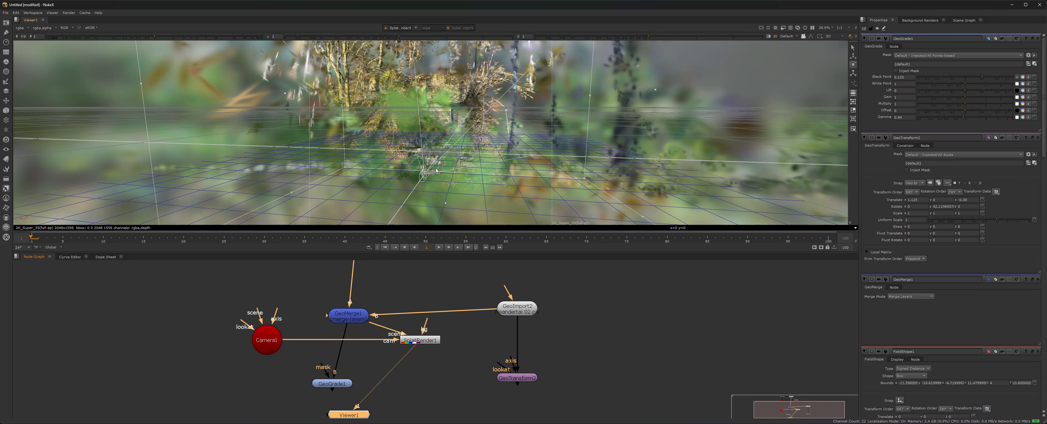
mouse_move(435, 170)
left_mouse_down("ctrl")
mouse_move(279, 94)
mouse_move(344, 191)
left_mouse_up("ctrl")
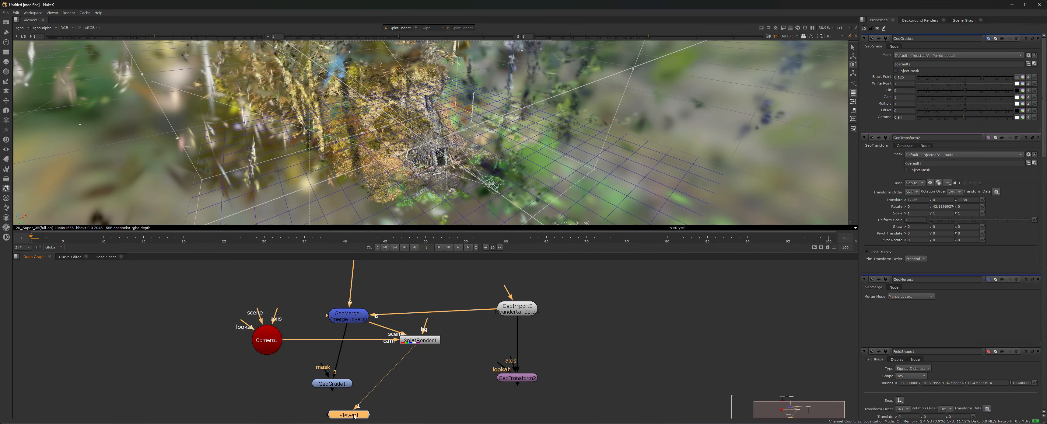
left_click_drag(354, 416, 416, 371)
left_click(332, 384)
key("1")
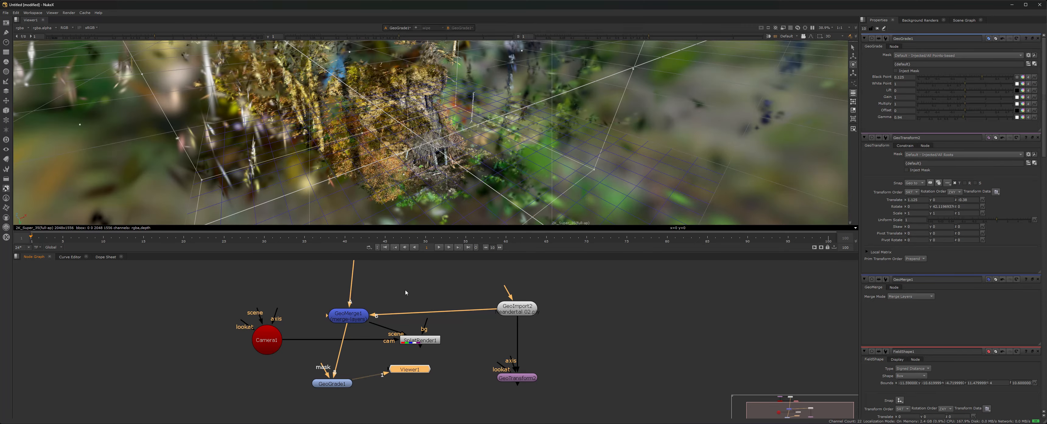
Zoom and orbit low around the tree stump, then bring up the viewer camera choices.
left_click(415, 382)
scroll(434, 144, "up", 6)
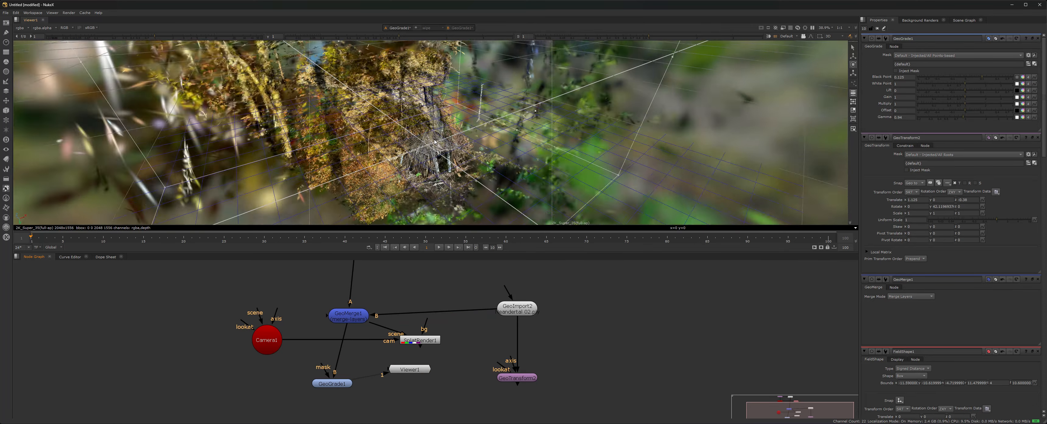
left_click_drag(434, 144, 770, 25, "ctrl")
left_click(796, 39)
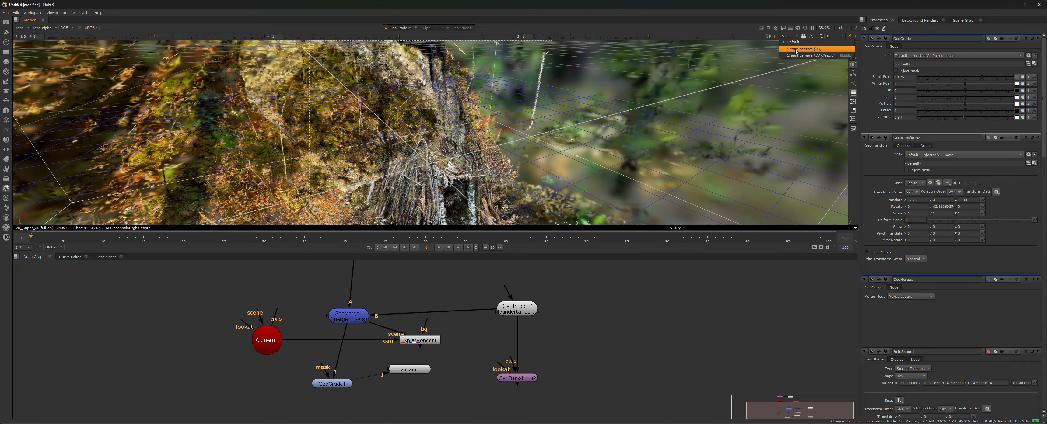
Create a new 3D camera, Camera2, look through it, and view it side-on.
left_click(797, 49)
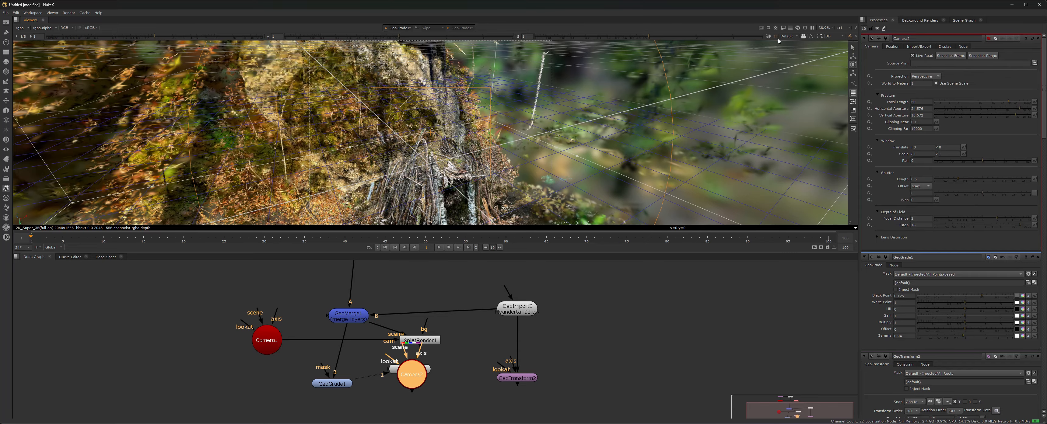
left_click(797, 37)
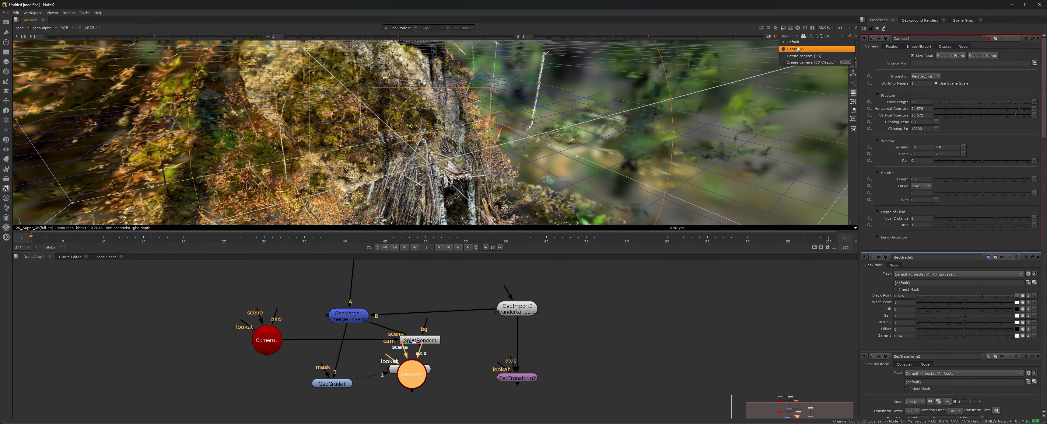
left_click(796, 54)
middle_click_drag(542, 176, 422, 164, "alt")
left_click_drag(422, 163, 399, 163, "ctrl")
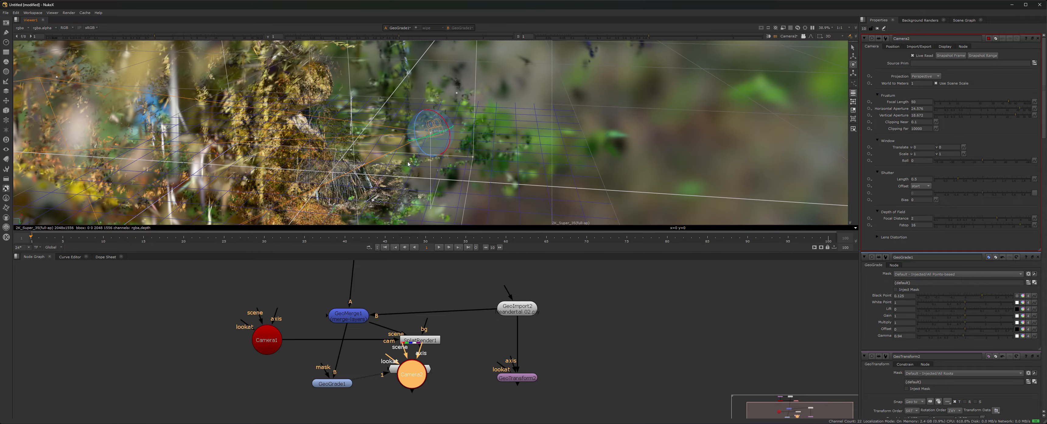
Tilt Camera2 slightly and slide it sideways along its x axis.
key("w")
left_click_drag(424, 115, 424, 175)
key("w")
key("e")
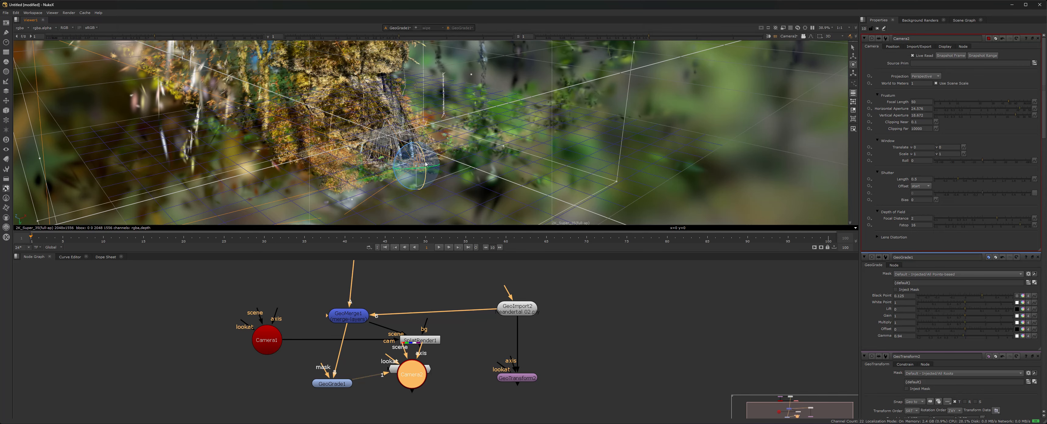
key("w")
left_click_drag(432, 167, 588, 160)
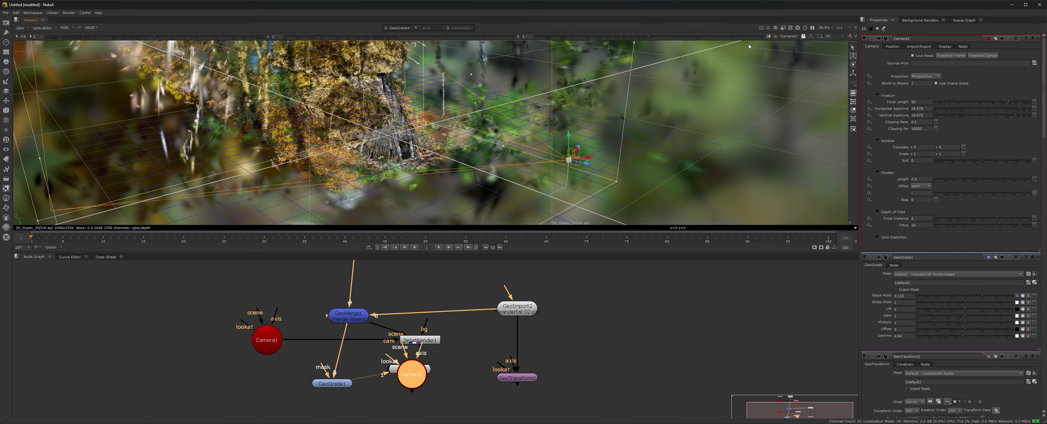
Switch the viewer between Camera2 and the default perspective view.
left_click(790, 36)
left_click(797, 48)
left_click(790, 37)
left_click(793, 43)
left_click(792, 37)
left_click(794, 50)
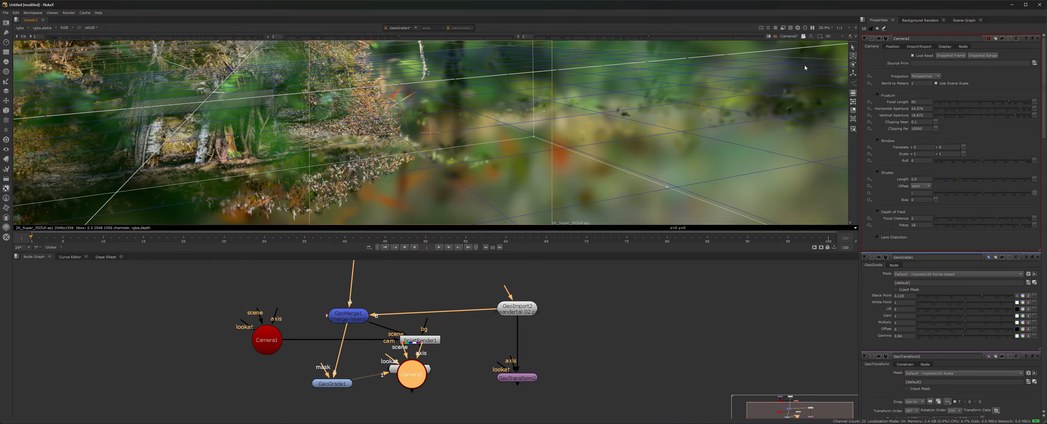
left_click(796, 37)
left_click(793, 43)
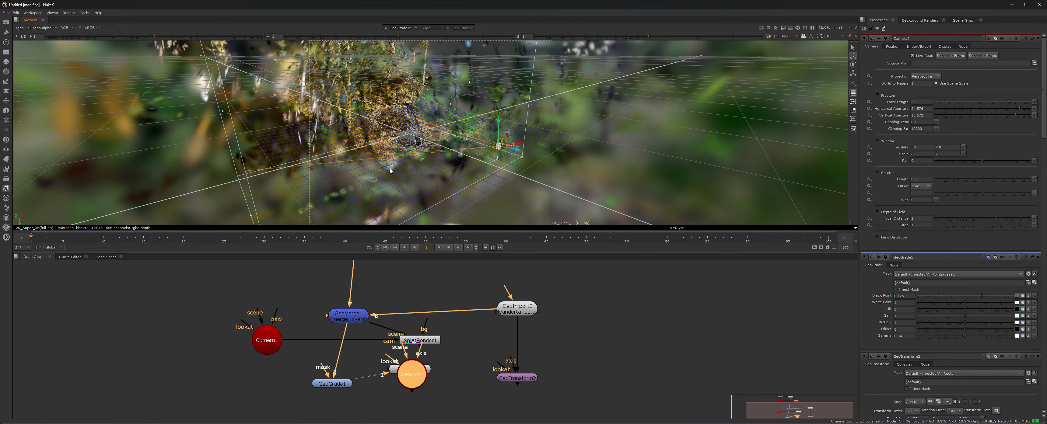
left_click_drag(446, 155, 527, 150, "ctrl")
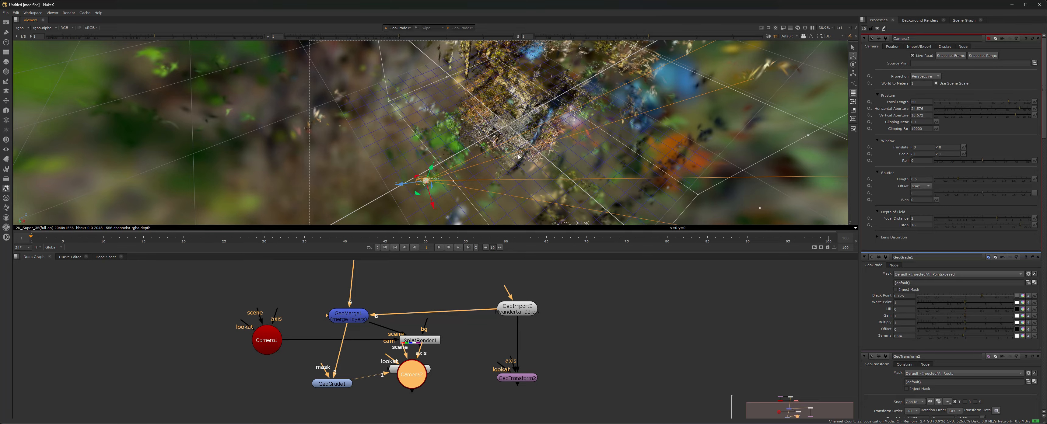
Rotate Camera2 to aim at the stump and look through it to check the framing.
key("e")
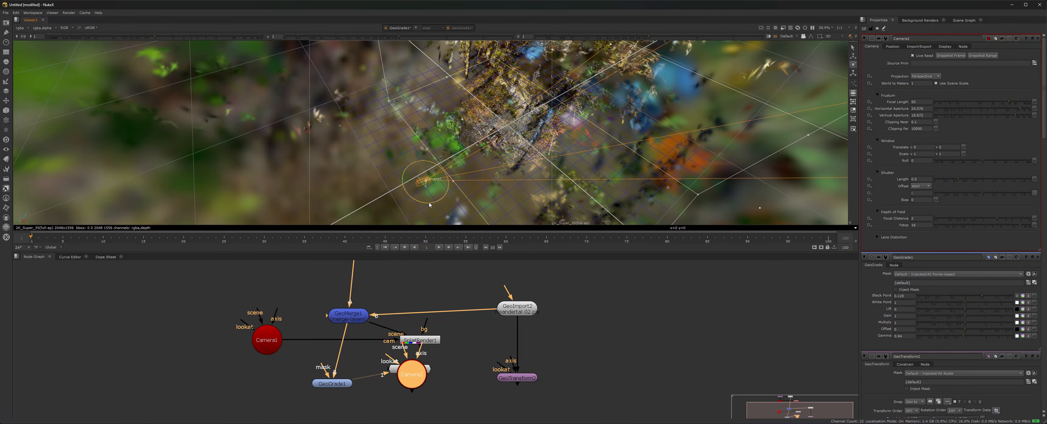
left_click_drag(433, 203, 477, 160)
key("w")
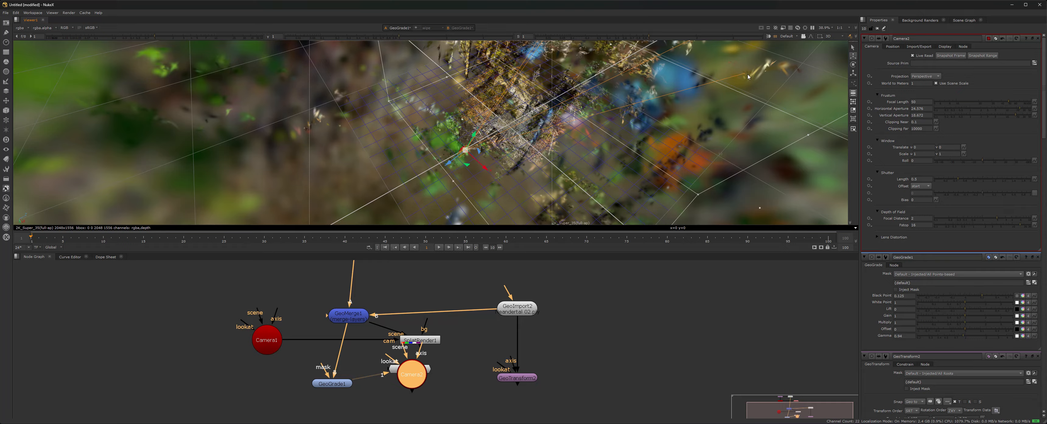
left_click(793, 36)
left_click(794, 58)
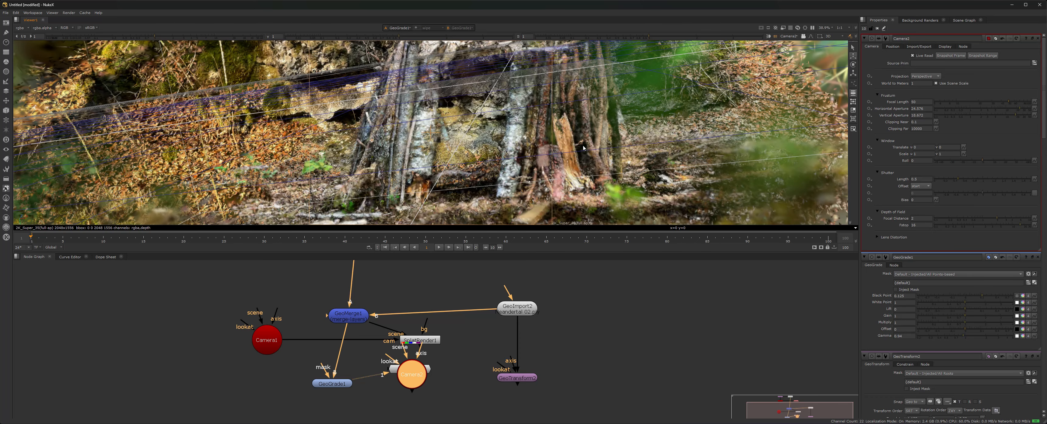
left_click_drag(399, 125, 276, 111, "ctrl")
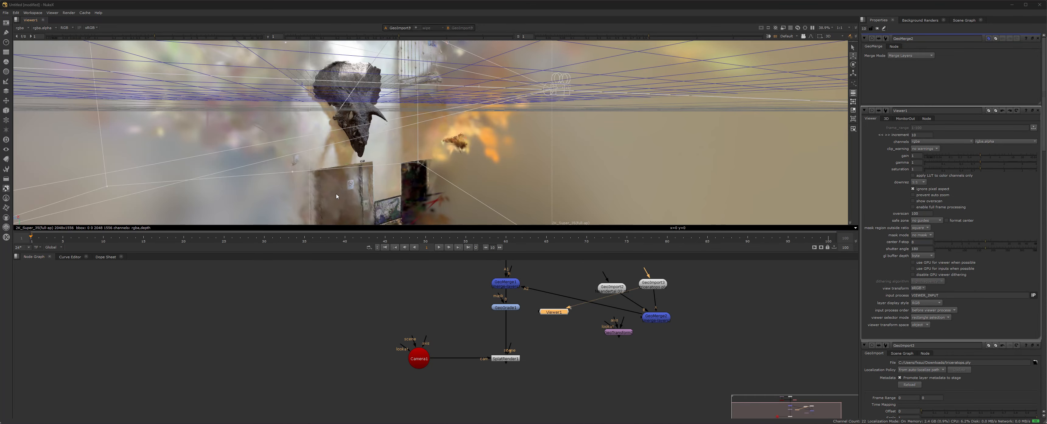
Move Viewer1 right of GeoImport3, nudge GeoImport2, and raise GeoImport3 above the merge.
middle_click_drag(361, 146, 366, 170)
left_click_drag(367, 178, 312, 190, "ctrl")
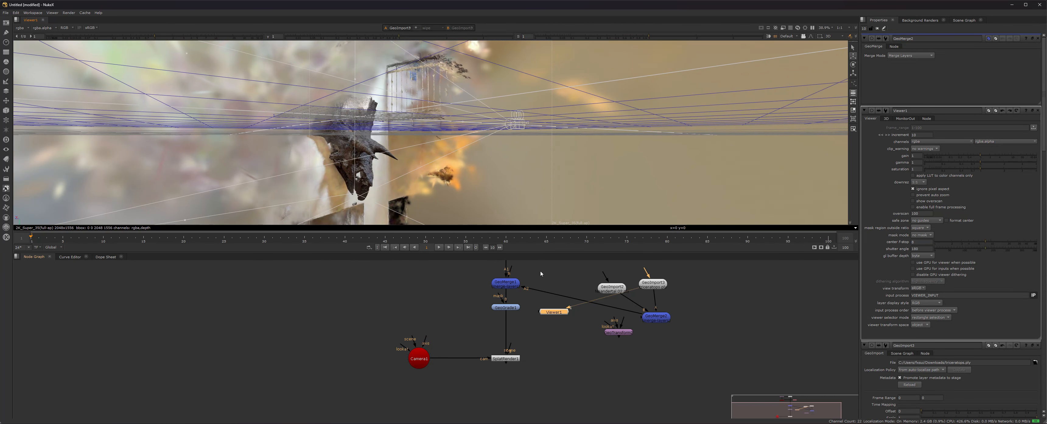
left_click_drag(562, 315, 711, 285)
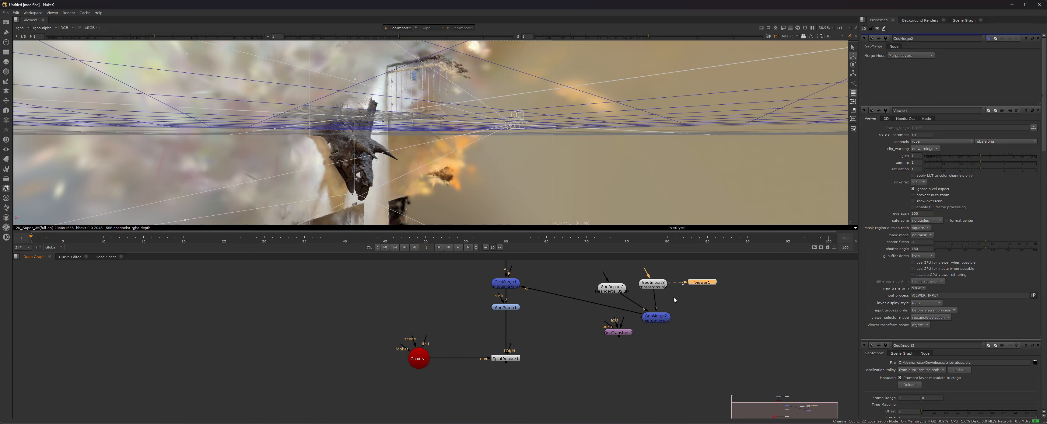
left_click_drag(623, 291, 629, 288)
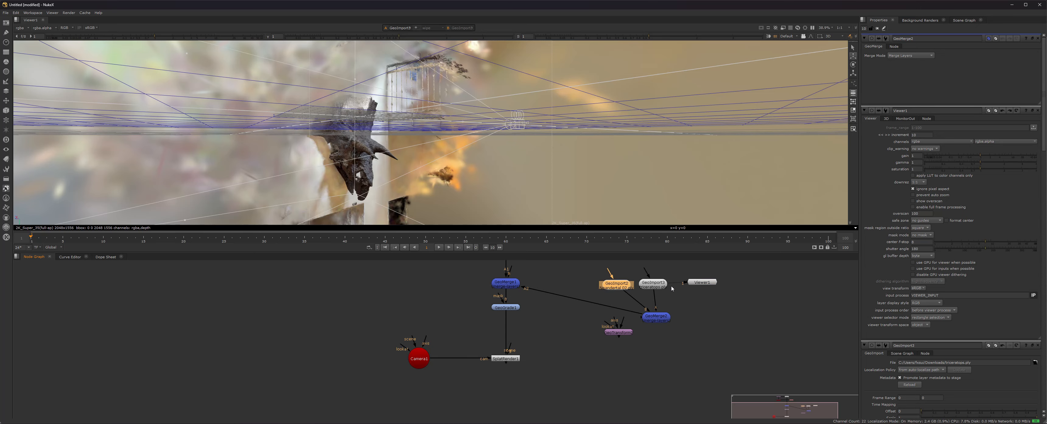
left_click_drag(702, 282, 712, 282)
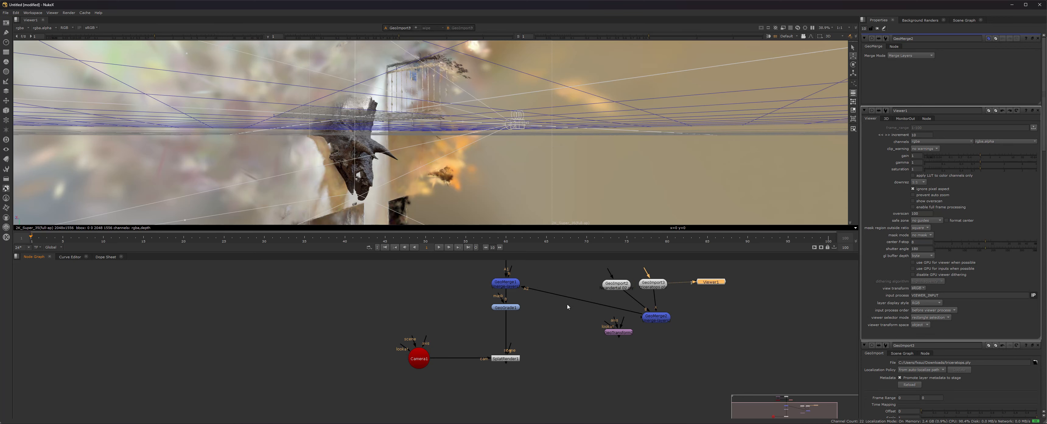
middle_click_drag(569, 307, 548, 342)
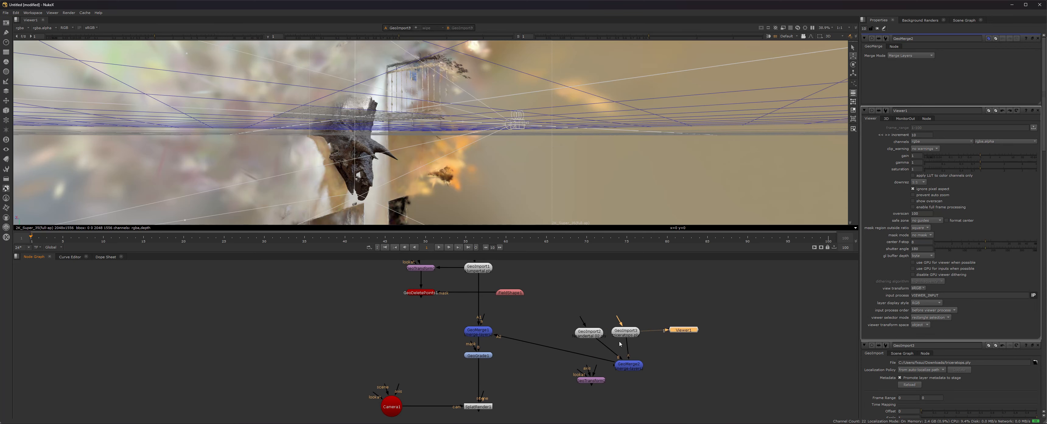
left_click_drag(625, 332, 627, 291)
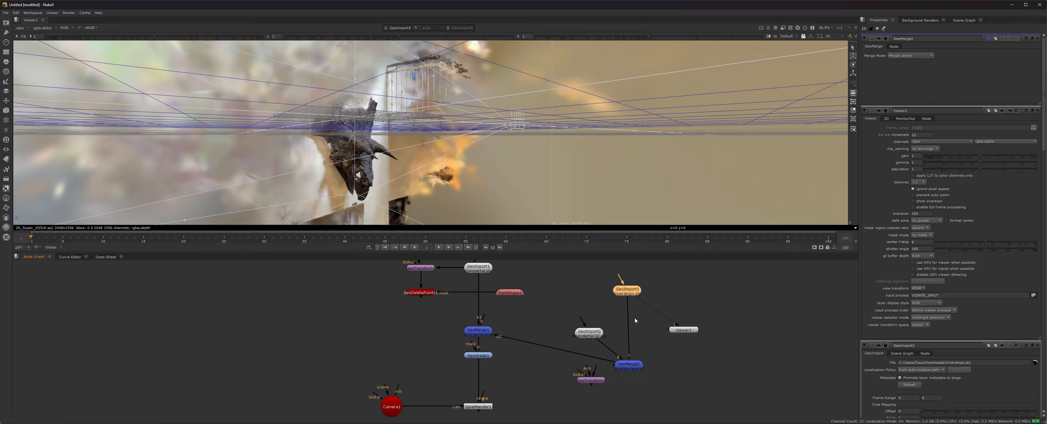
Add a GeoDeletePoints2 node under GeoImport3 and shift Viewer1 further right.
key("Tab")
type("GEO")
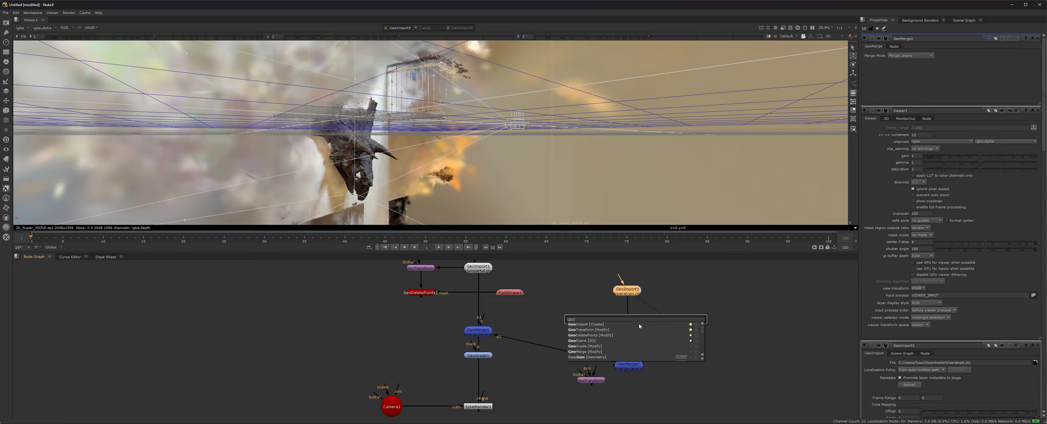
left_click(610, 337)
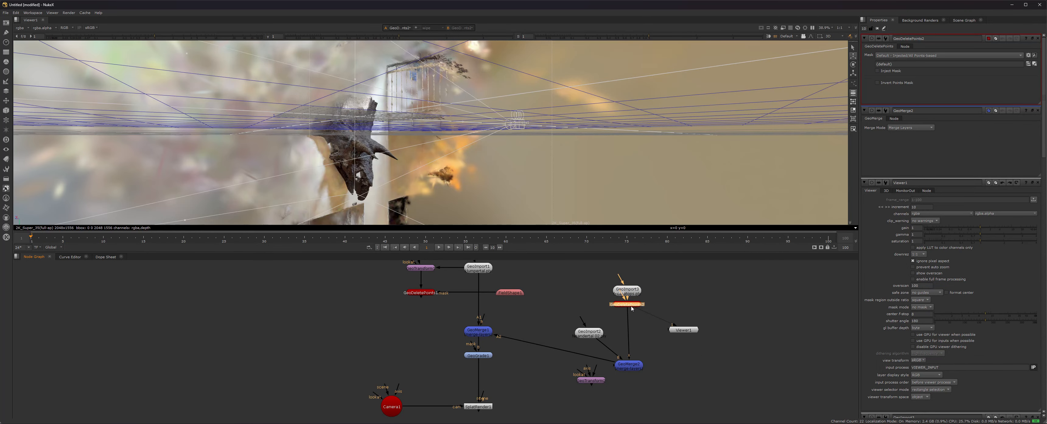
left_click_drag(684, 331, 738, 331)
Copy FieldShape1 and place the pasted FieldShape2 beside GeoDeletePoints2.
left_click(511, 293)
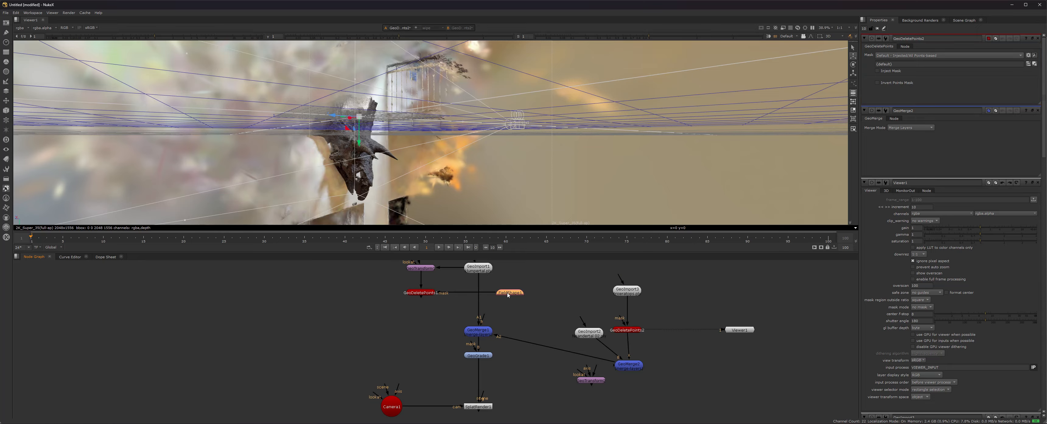
key("ctrl")
key("ctrl+v")
left_click_drag(512, 296, 674, 331)
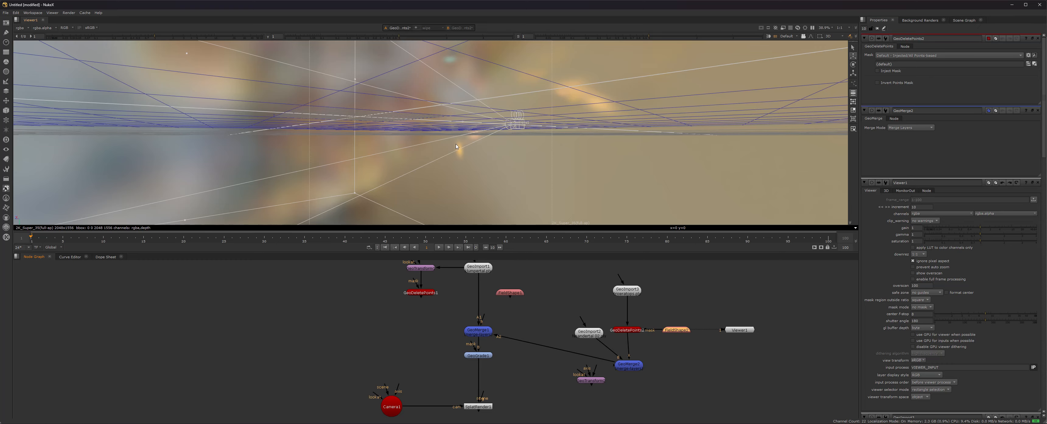
Enable Invert Points Mask on GeoDeletePoints2 and orbit the 3D view to inspect the cropped cloud.
left_click(878, 83)
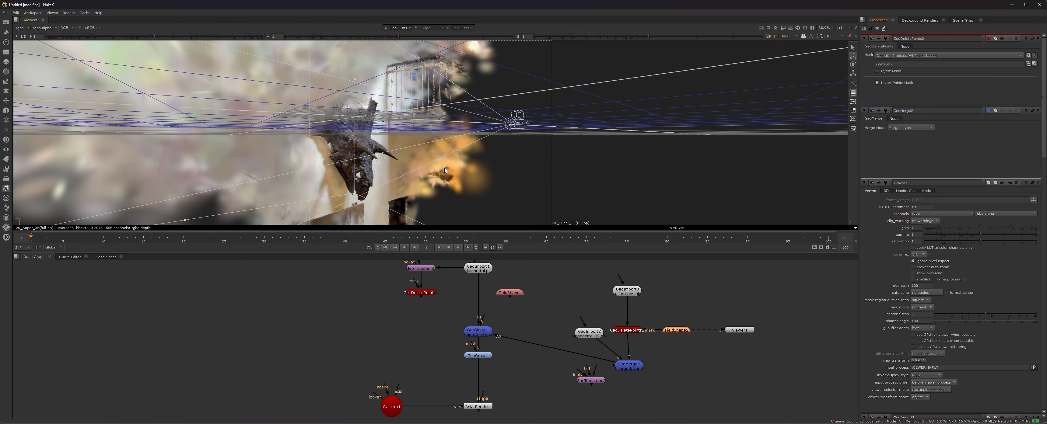
left_click_drag(445, 171, 322, 127, "ctrl")
scroll(468, 157, "up", 8)
left_click_drag(386, 137, 260, 114, "ctrl")
left_click_drag(382, 103, 388, 130, "ctrl")
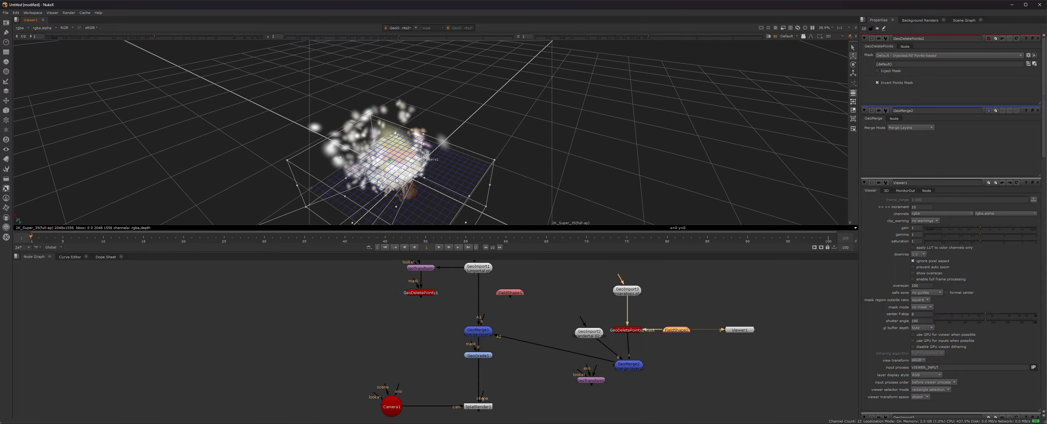
left_click_drag(396, 187, 388, 160, "ctrl")
scroll(388, 160, "up", 5)
scroll(388, 161, "down", 5)
left_click(634, 332)
In FieldShape2's box, pull the top face down and move a side face inward.
double_click(676, 330)
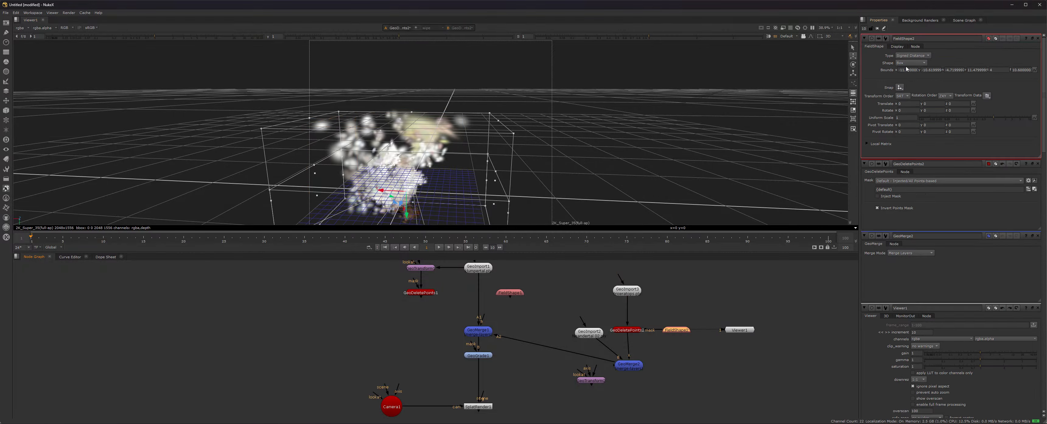
left_click_drag(400, 121, 446, 197)
middle_click_drag(446, 196, 456, 136)
scroll(463, 157, "up", 5)
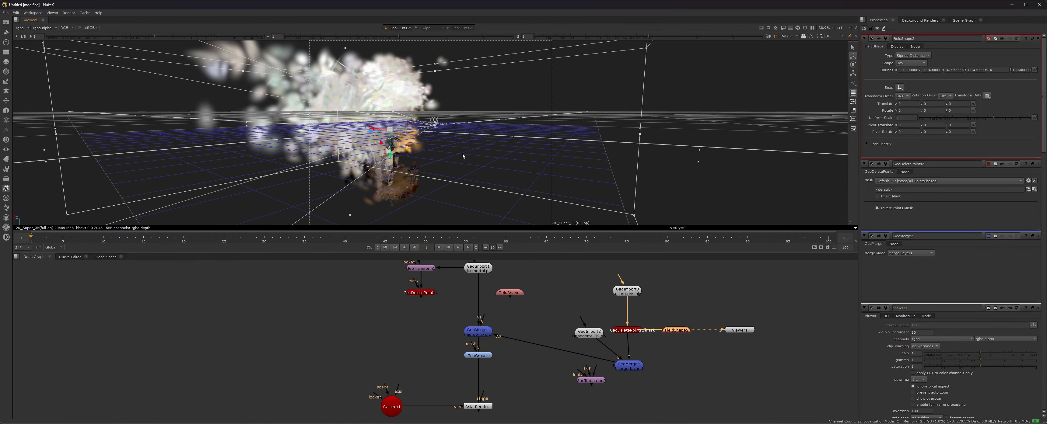
scroll(300, 122, "up", 2)
scroll(285, 126, "down", 2)
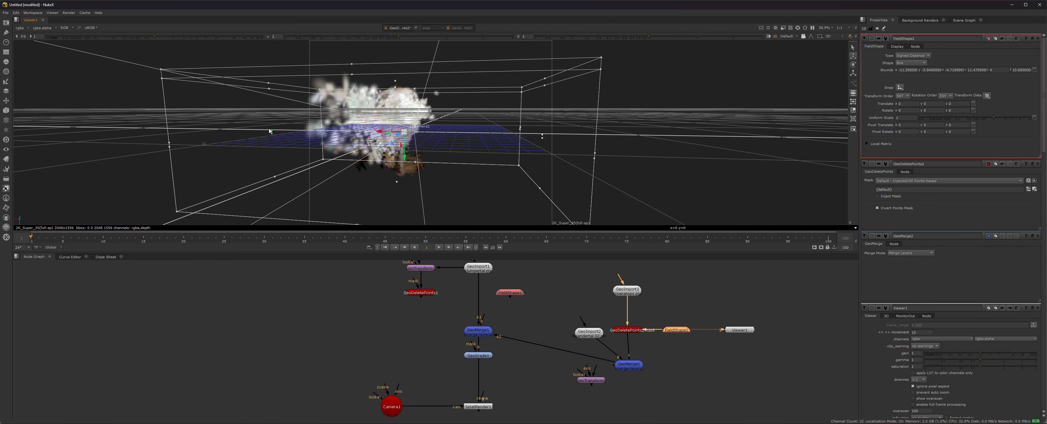
left_click_drag(272, 133, 383, 137)
Raise the box's bottom face and orbit around the skull to check the crop fit.
left_click_drag(418, 166, 484, 163, "ctrl")
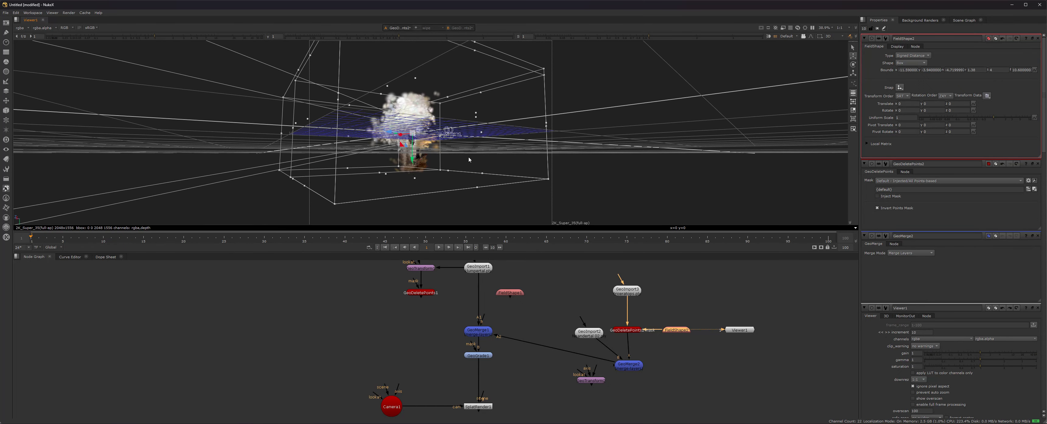
left_click_drag(415, 182, 414, 148)
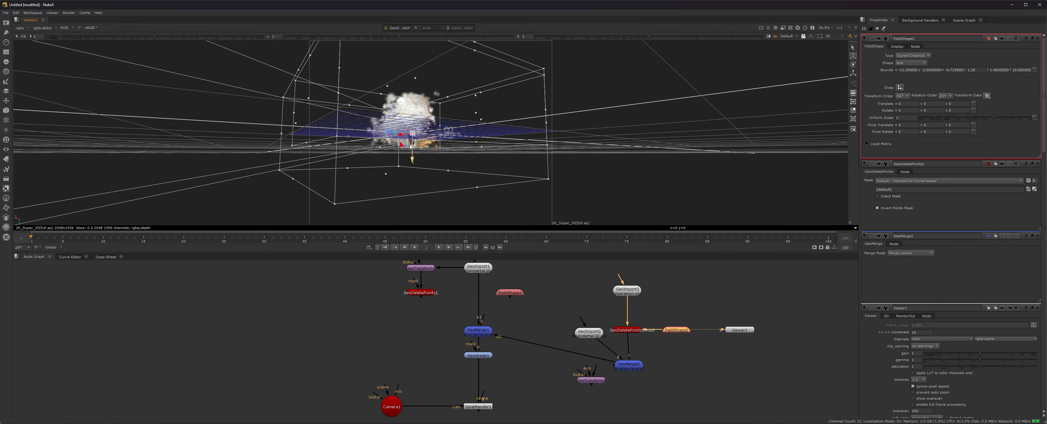
left_click_drag(414, 106, 386, 122, "ctrl")
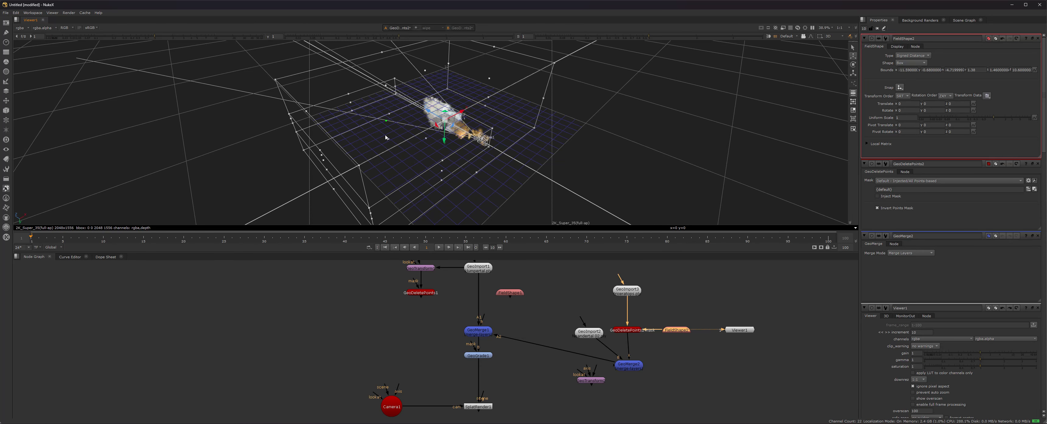
left_click_drag(304, 171, 306, 147, "ctrl")
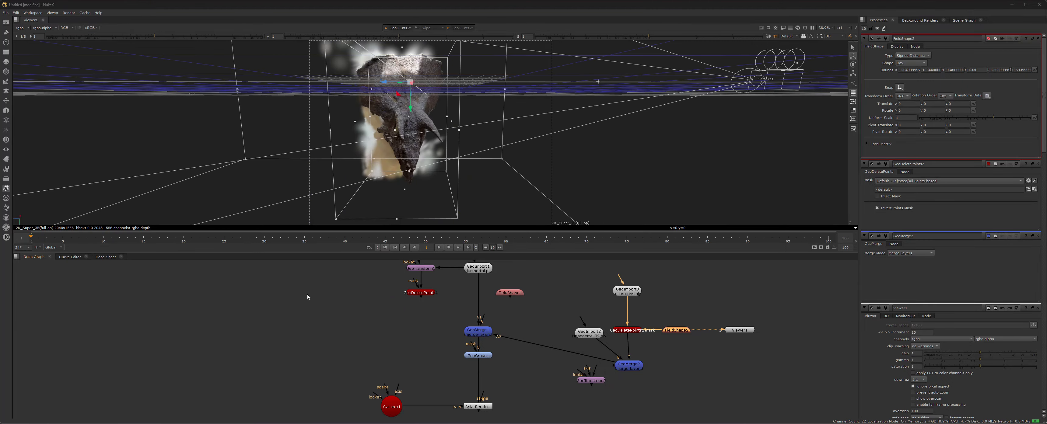
left_click_drag(420, 165, 466, 155, "ctrl")
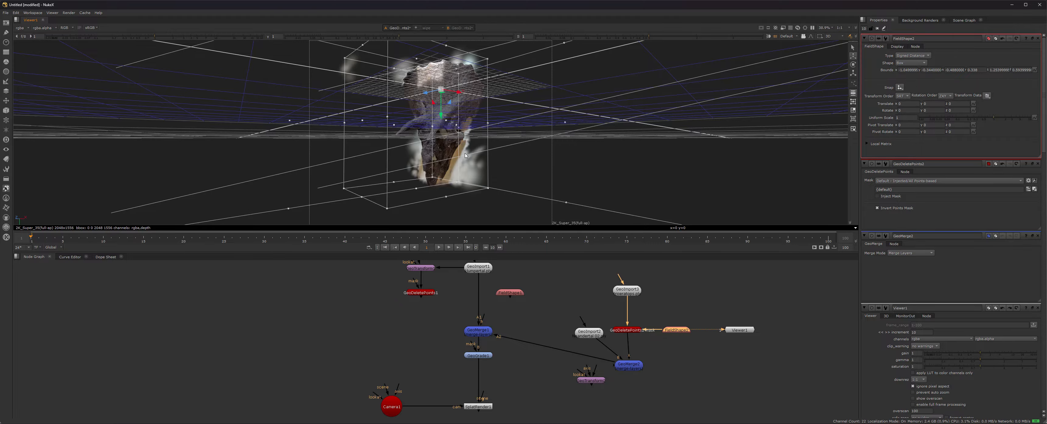
left_click_drag(439, 151, 550, 263, "ctrl")
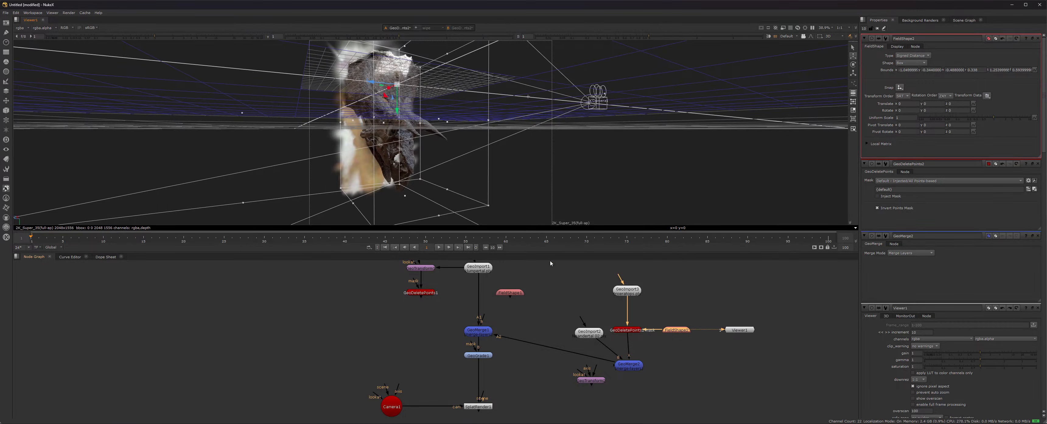
left_click(740, 330)
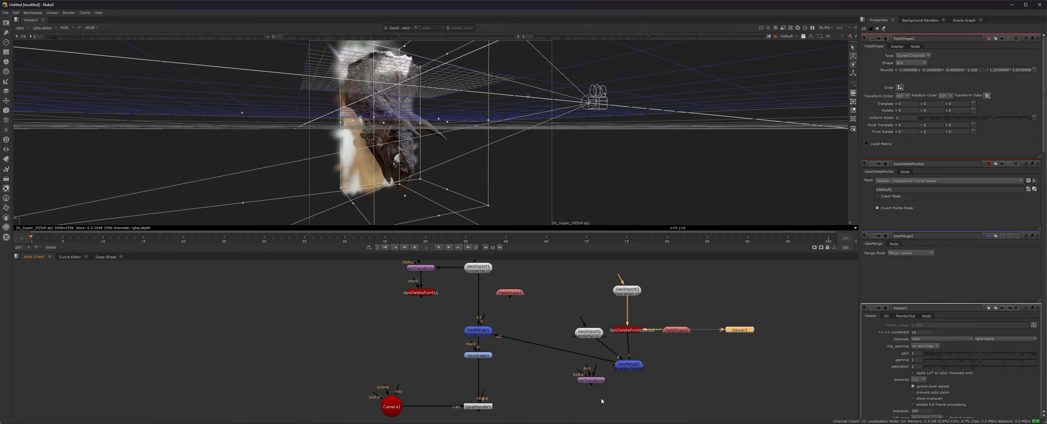
View GeoMerge2 in Viewer1 and orbit around the full merged scene with the hut and Camera1.
left_click(626, 366)
key("1")
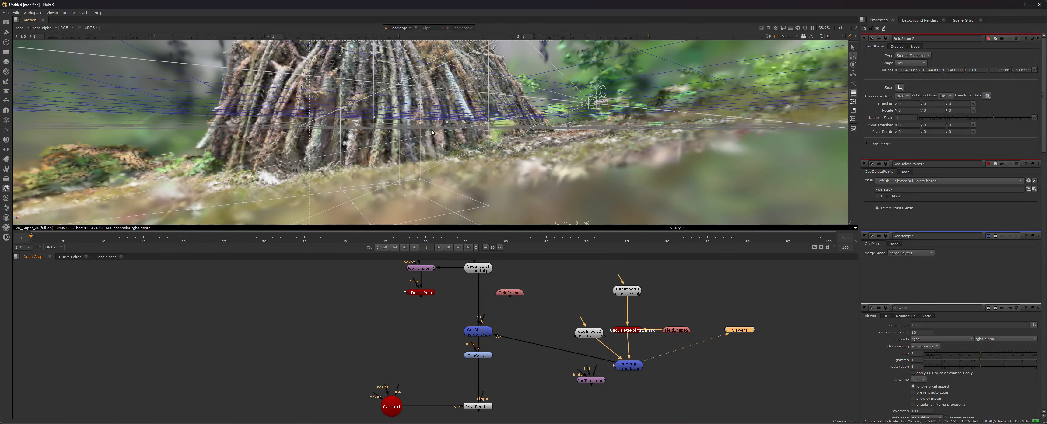
scroll(404, 139, "down", 5)
left_click_drag(359, 124, 3, 85, "ctrl")
left_click_drag(370, 125, 329, 155, "ctrl")
left_click_drag(496, 199, 587, 250, "ctrl")
View GeoImport3 alone, move Viewer1 up, then view the cropped GeoDeletePoints2 result.
left_click(631, 293)
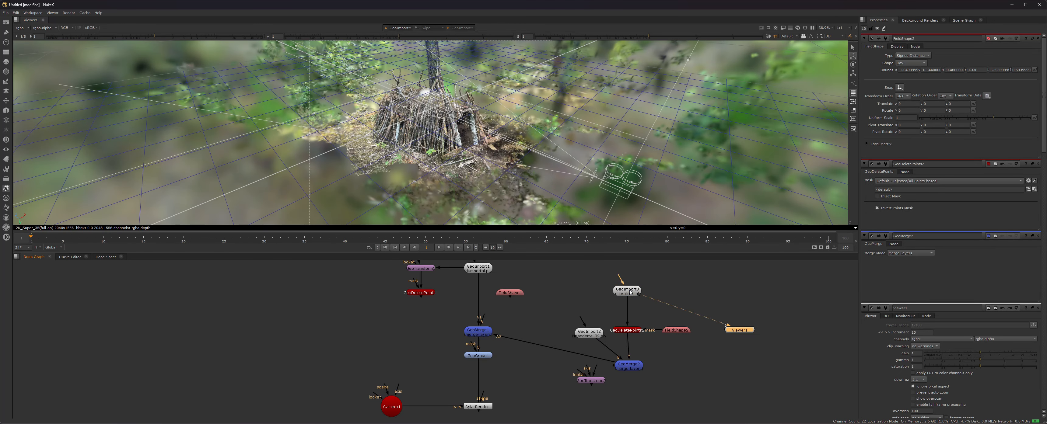
key("1")
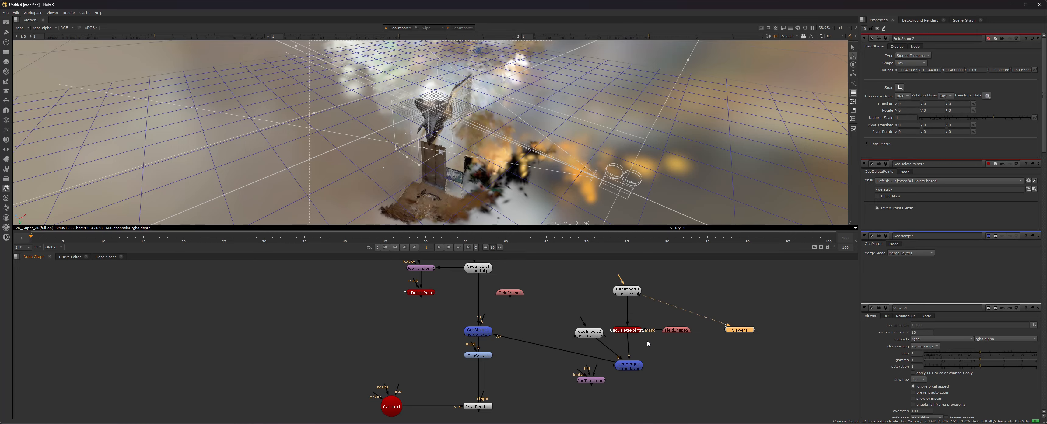
left_click(636, 331)
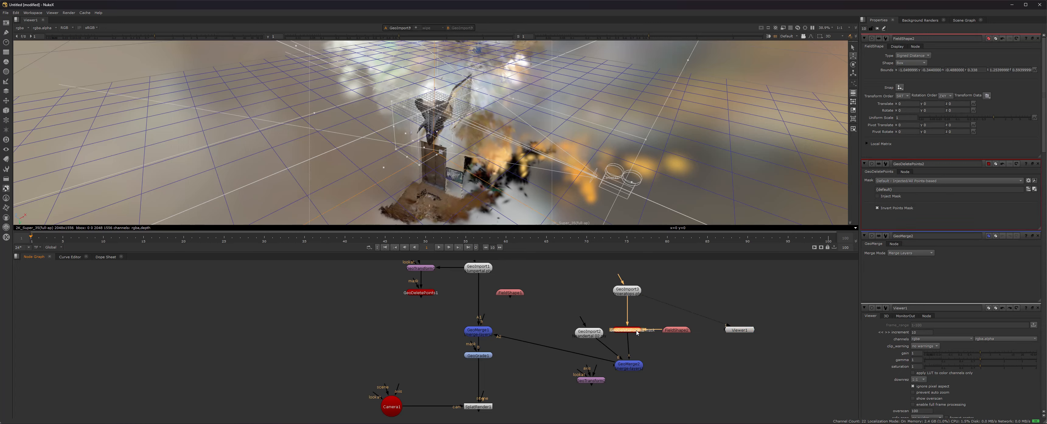
left_click_drag(737, 330, 726, 292)
left_click(630, 330)
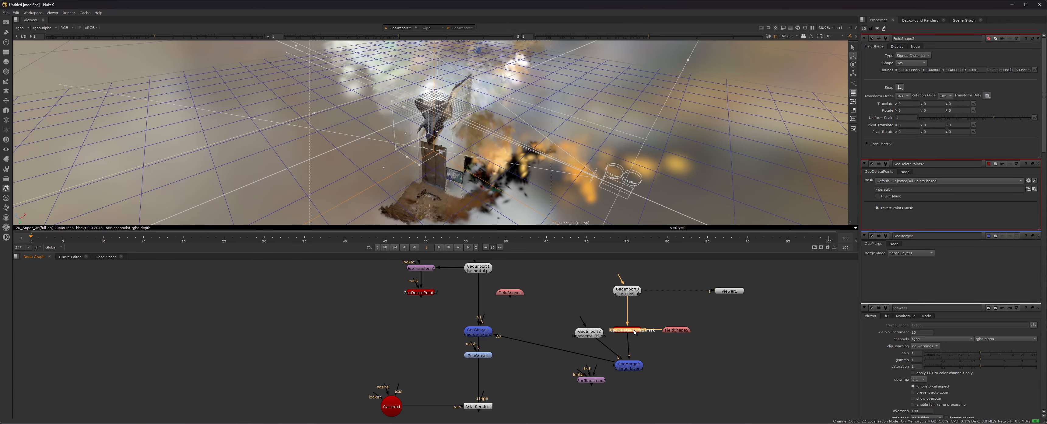
key("1")
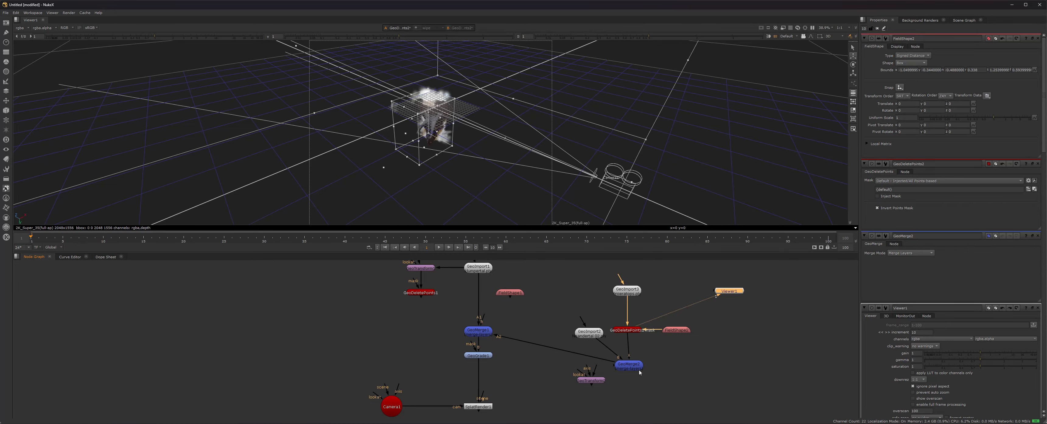
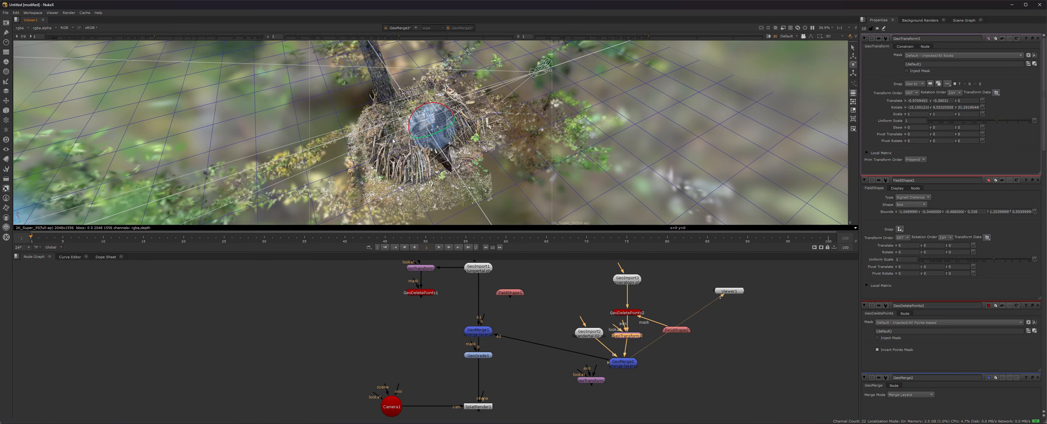
Orbit around the triceratops head in the stick hut and switch the gizmo to translate mode.
mouse_move(430, 142)
left_mouse_down("ctrl")
mouse_move(439, 159)
mouse_move(524, 165)
mouse_move(626, 193)
mouse_move(420, 150)
left_mouse_up("ctrl")
scroll(439, 159, "up", 3)
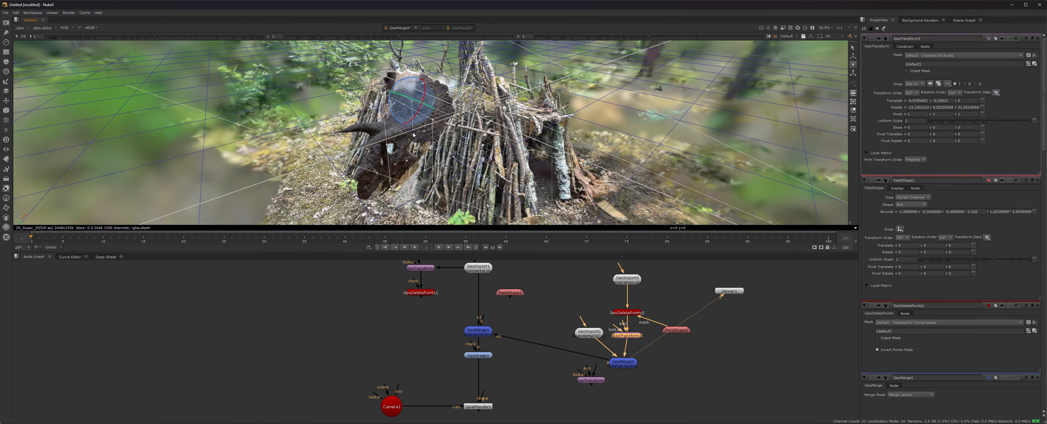
key("w")
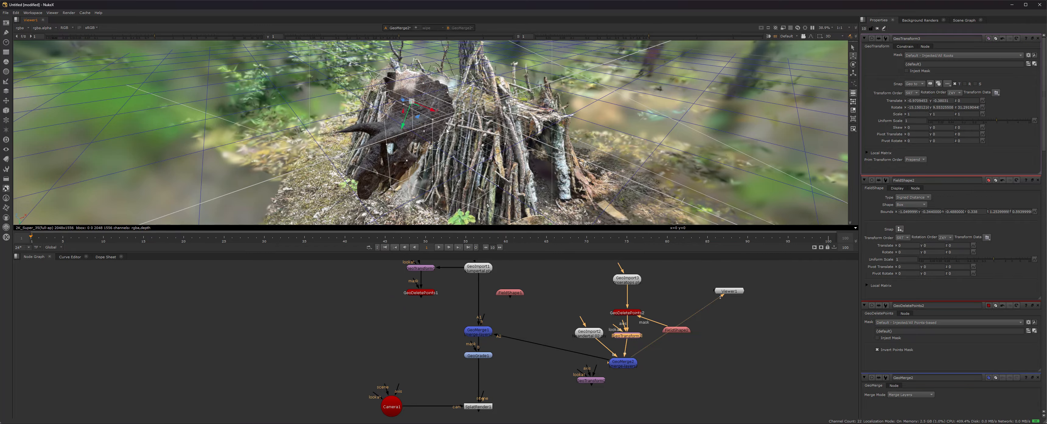
mouse_move(483, 163)
left_mouse_down("ctrl")
mouse_move(555, 182)
mouse_move(473, 151)
left_mouse_up("ctrl")
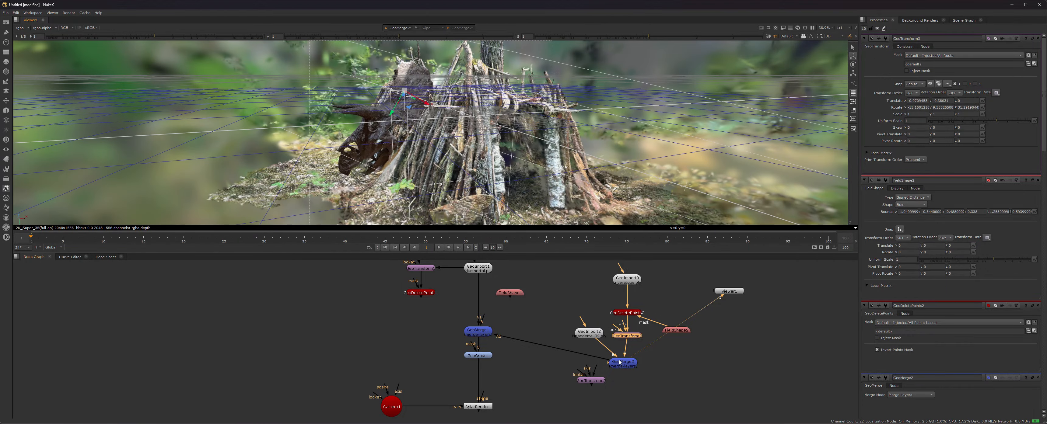
left_click_drag(621, 336, 580, 304)
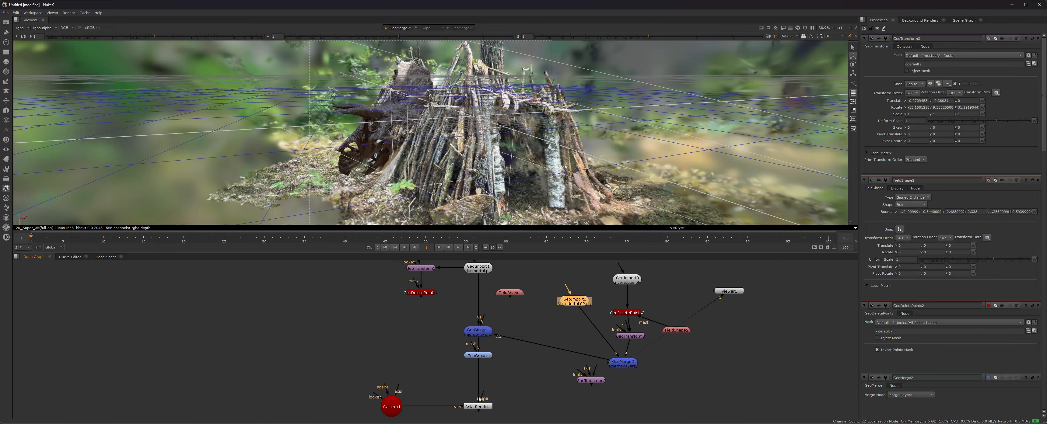
View SplatRender1, then drag GeoTransform3's translate handle to shift the triceratops toward the hut's middle.
left_click(483, 408)
key("1")
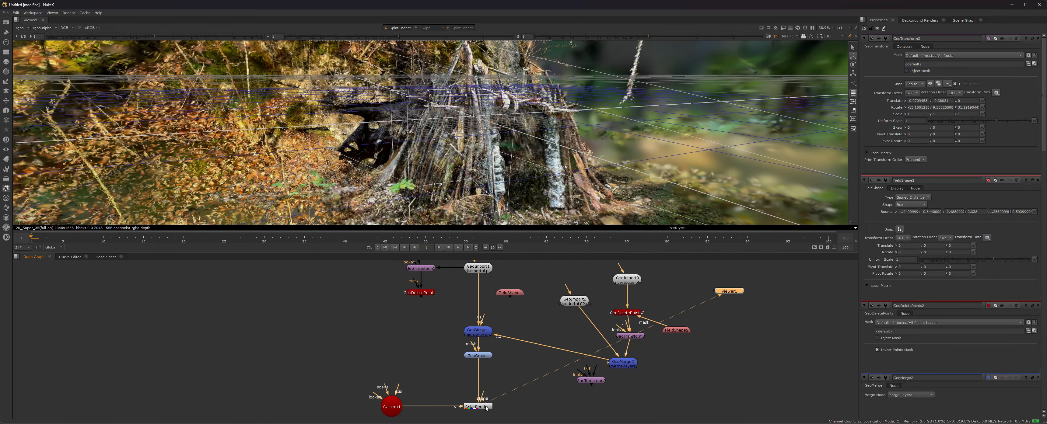
left_click_drag(284, 142, 474, 185, "ctrl")
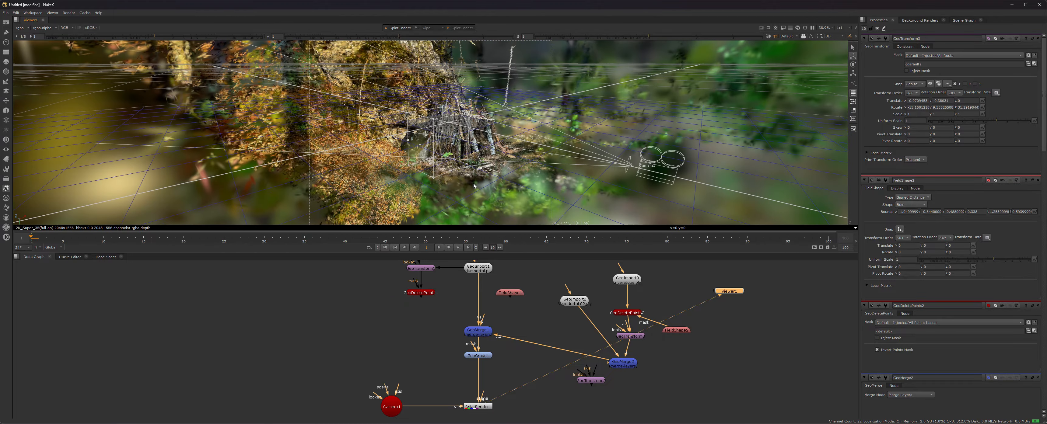
left_click(630, 336)
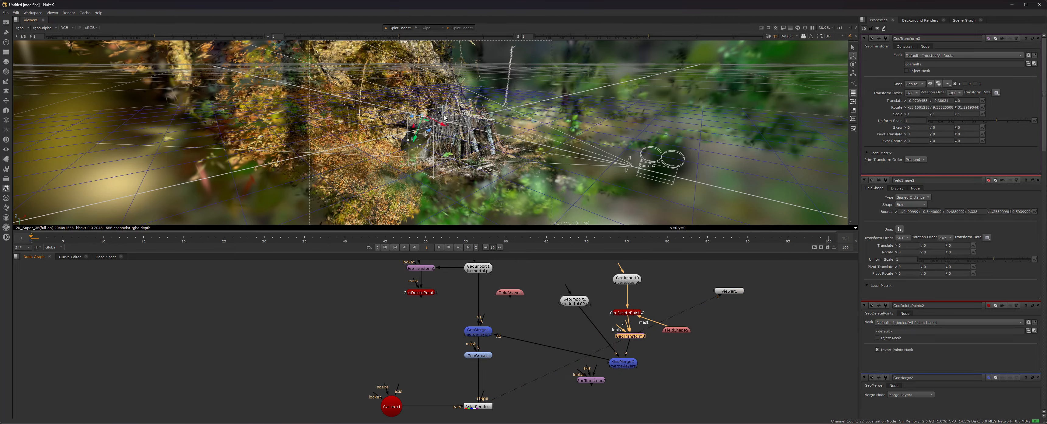
left_click_drag(445, 126, 559, 158)
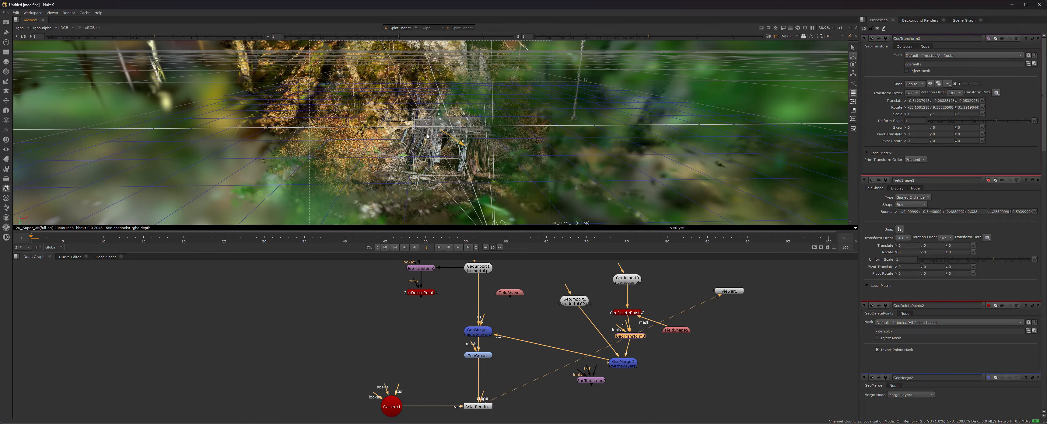
Move the triceratops back inside the hut and rotate it slightly around Z.
left_click_drag(427, 136, 419, 120)
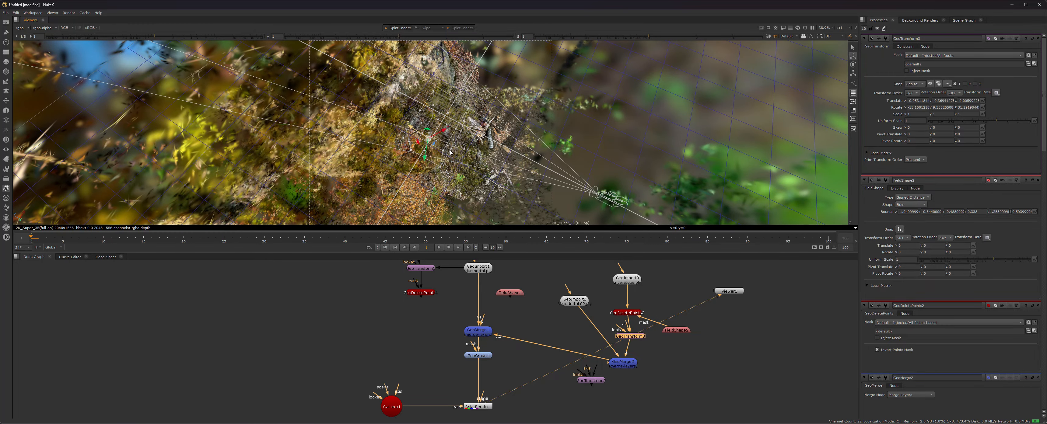
left_click_drag(451, 153, 543, 255)
key("e")
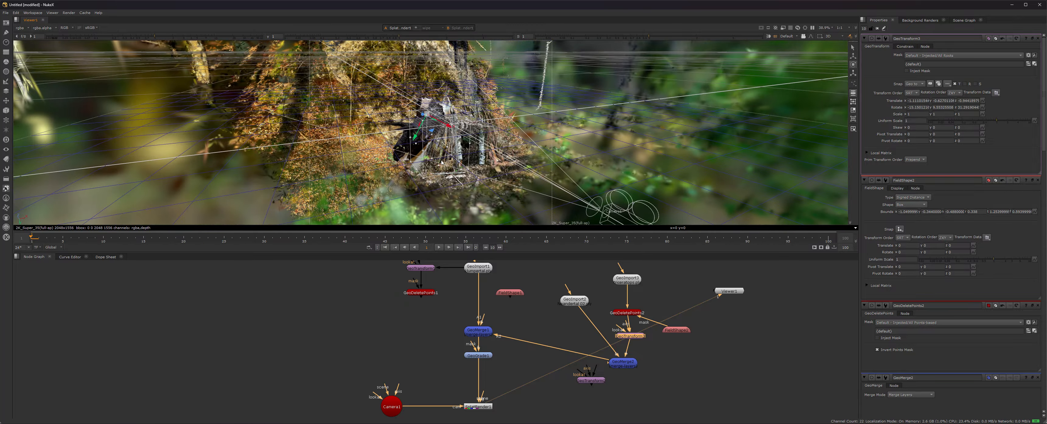
mouse_move(403, 115)
left_mouse_down()
mouse_move(437, 120)
mouse_move(435, 130)
mouse_move(411, 108)
left_mouse_up()
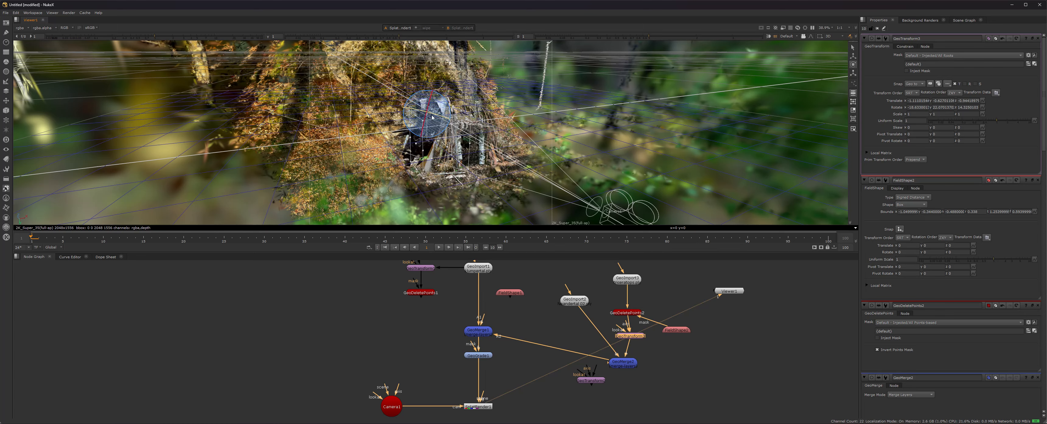
left_click_drag(409, 130, 410, 131, "ctrl")
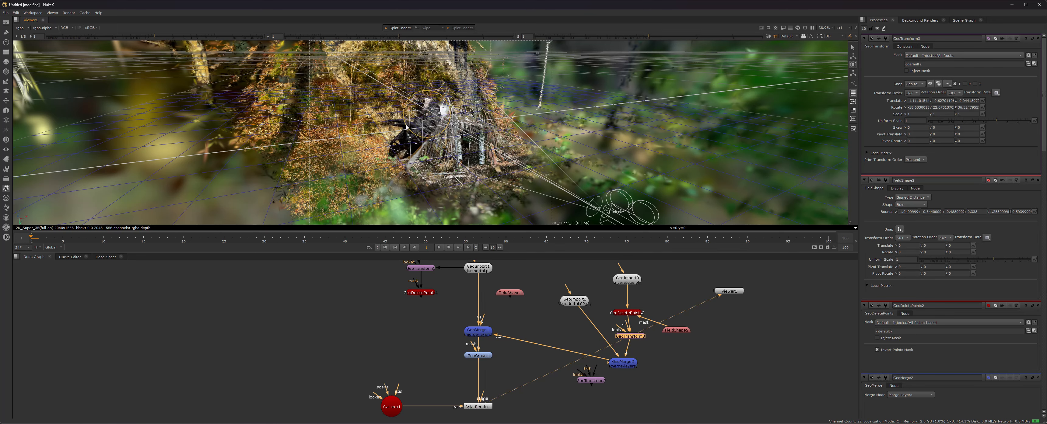
key("w")
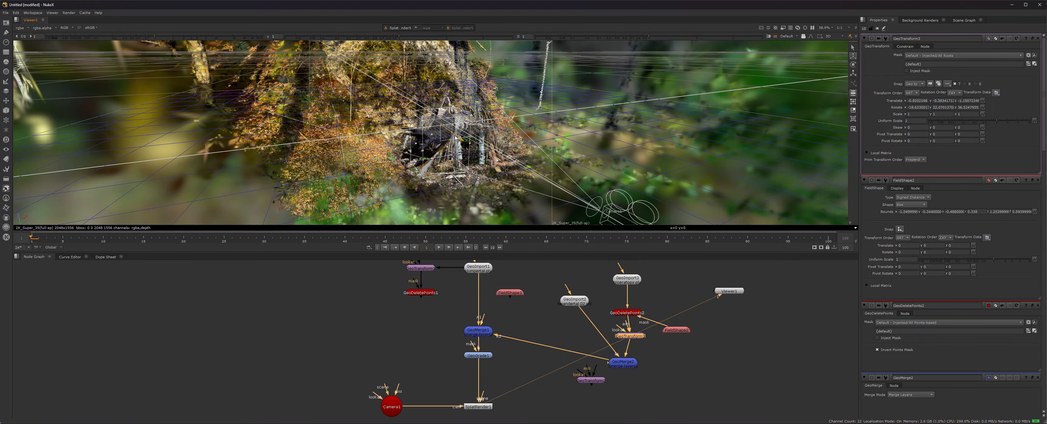
Orbit to check the placement and slide the triceratops left along the X axis.
left_click_drag(452, 141, 579, 133, "ctrl")
scroll(510, 152, "up", 3)
left_click_drag(442, 157, 425, 123, "ctrl")
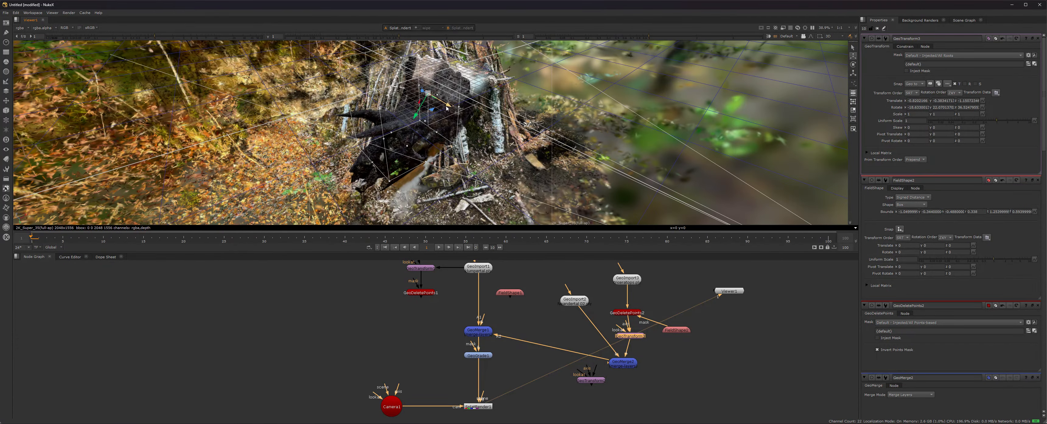
left_click_drag(423, 96, 423, 97)
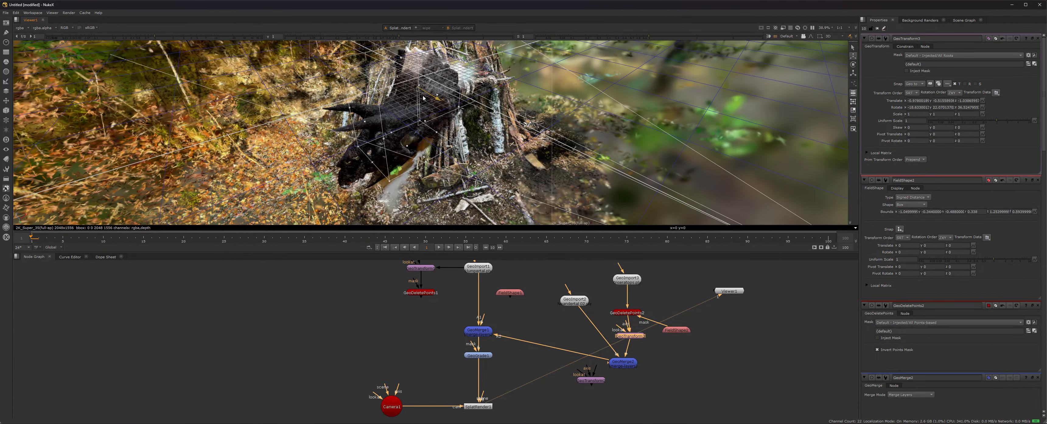
left_click_drag(396, 142, 468, 184, "ctrl")
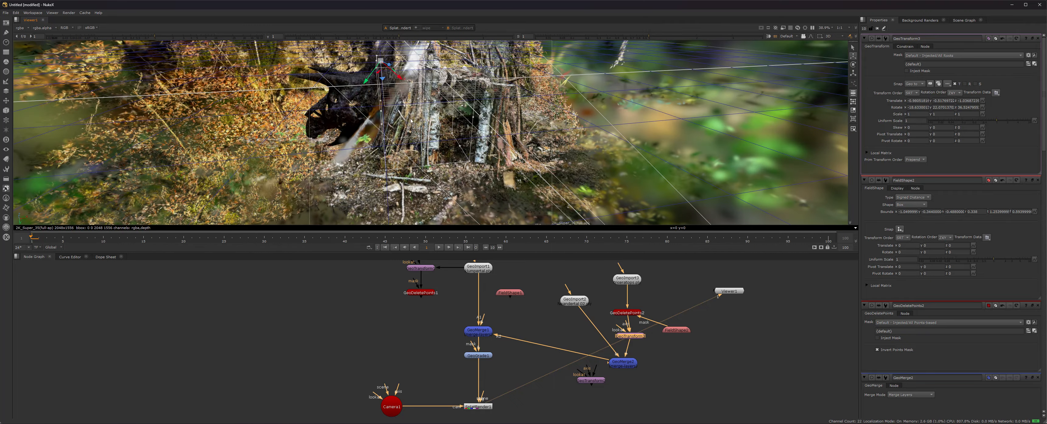
Rotate the triceratops head so its horns poke naturally out of the hut.
key("e")
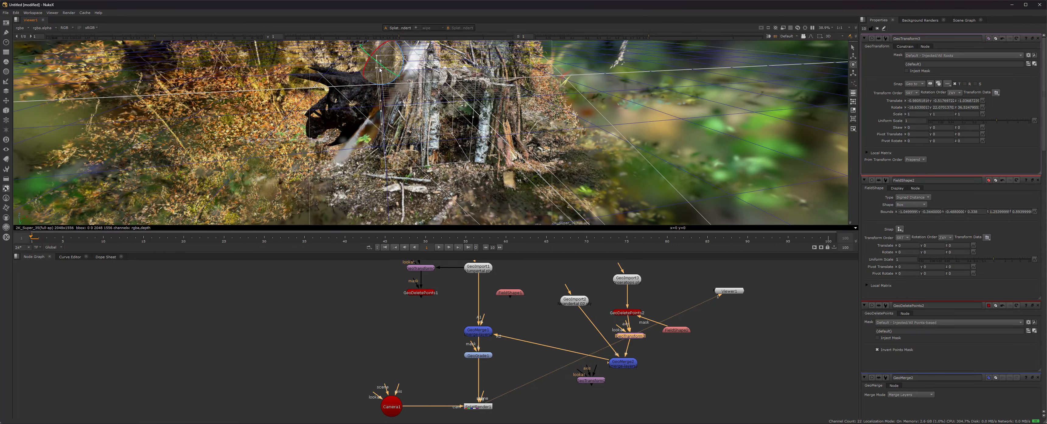
left_click_drag(388, 73, 389, 74)
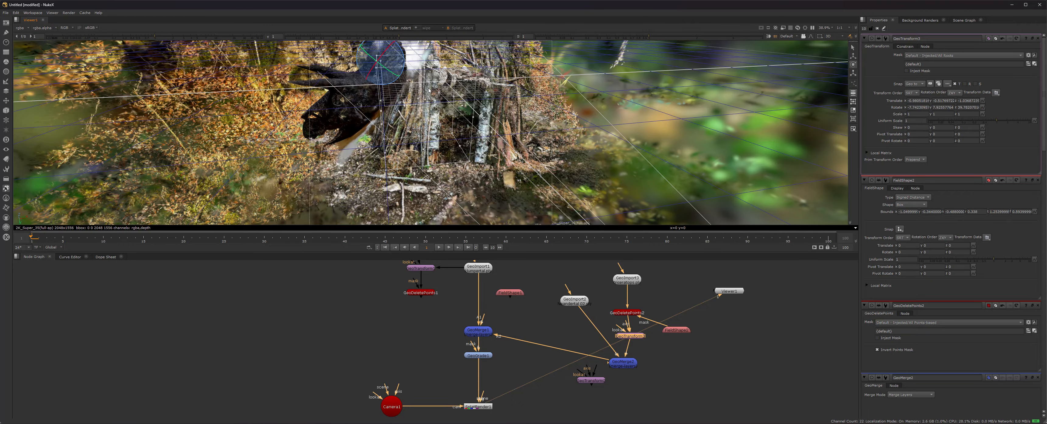
left_click_drag(369, 107, 345, 91, "ctrl")
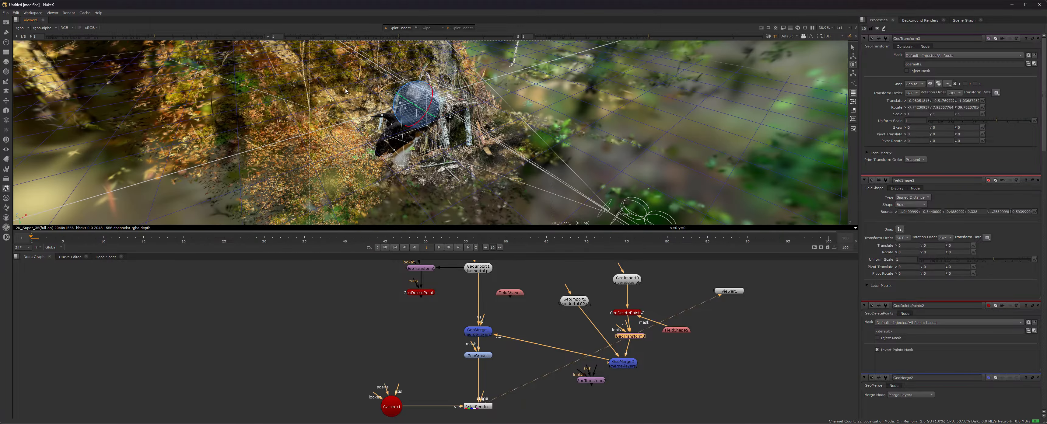
left_click_drag(375, 120, 496, 194, "ctrl")
scroll(345, 140, "up", 3)
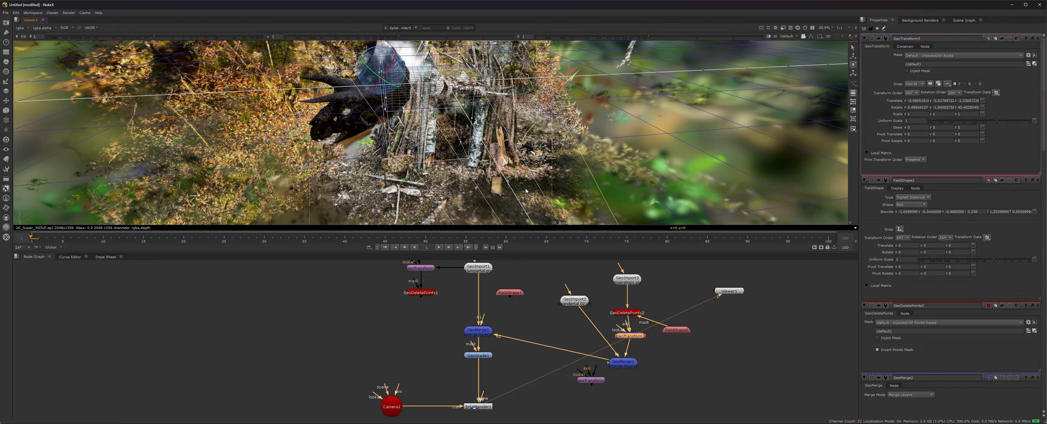
Look through Camera1, view SplatRender1 and place Viewer1 beside SplatRender1.
left_click(789, 36)
left_click(794, 50)
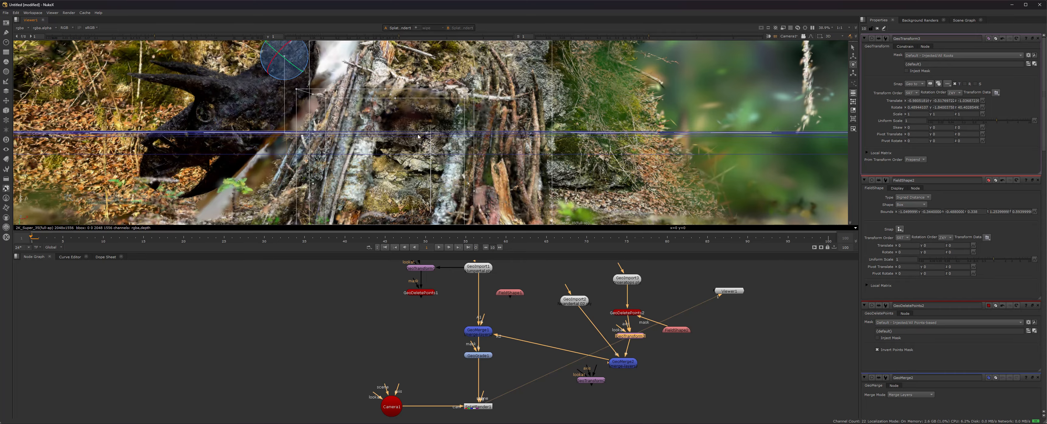
left_click(483, 409)
key("1")
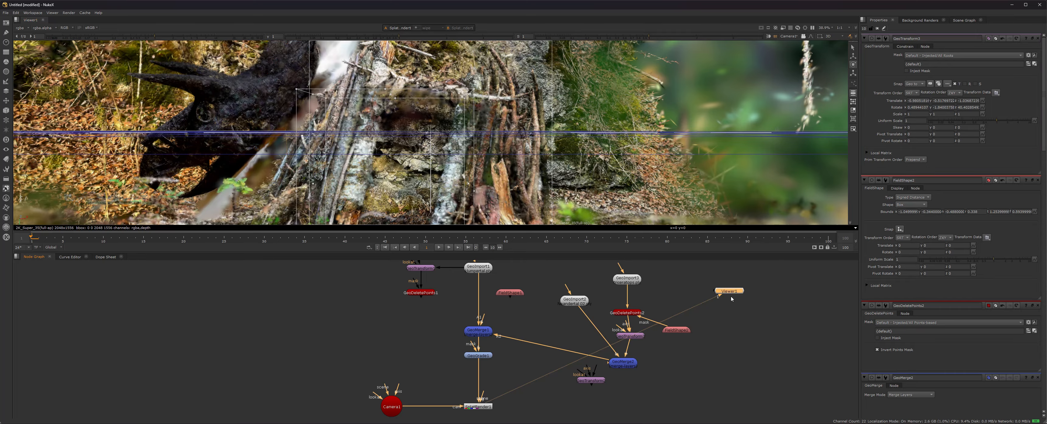
left_click_drag(730, 292, 545, 405)
middle_click_drag(544, 404, 558, 350)
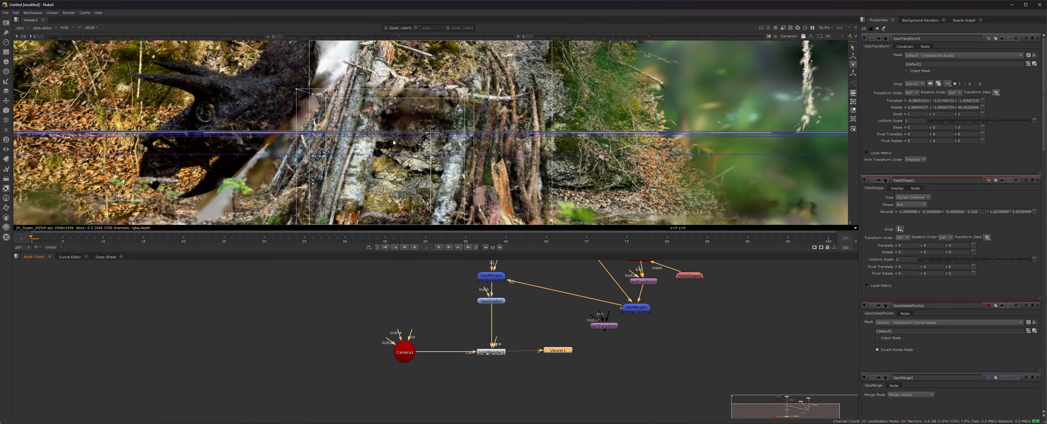
Switch to the Default viewer camera, open Camera1's properties and move it along Z.
left_click(789, 36)
left_click(786, 46)
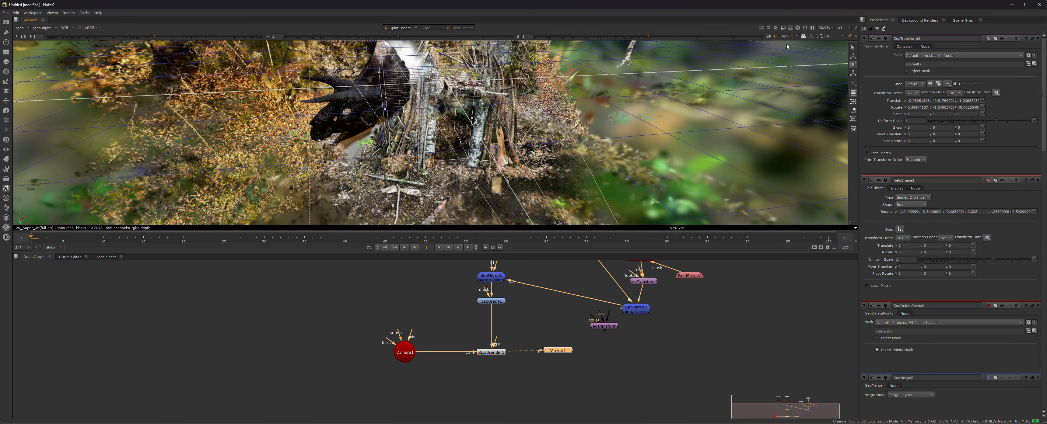
left_click_drag(410, 148, 528, 179, "ctrl")
scroll(437, 152, "down", 4)
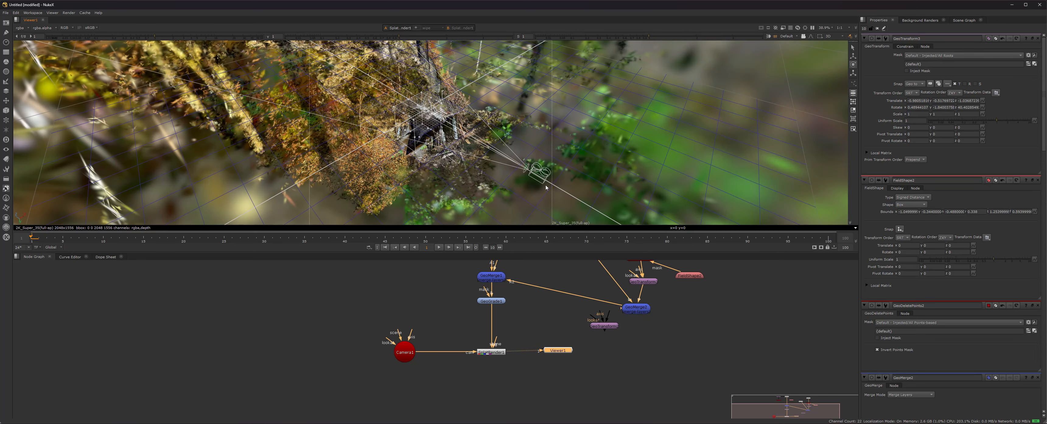
left_click(540, 182)
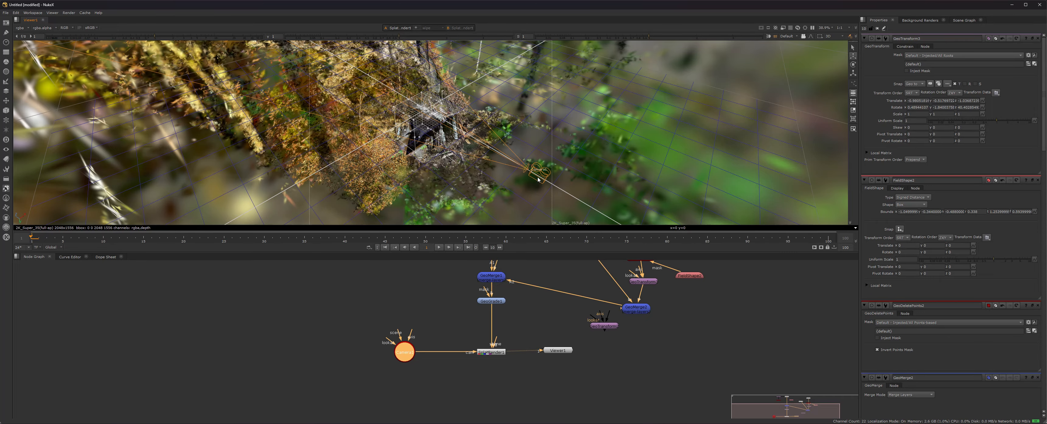
scroll(538, 179, "down", 5)
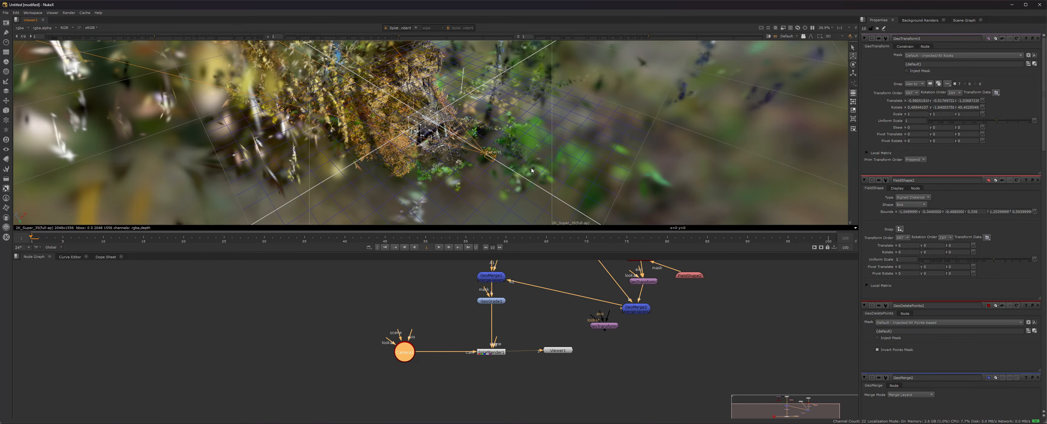
double_click(400, 354)
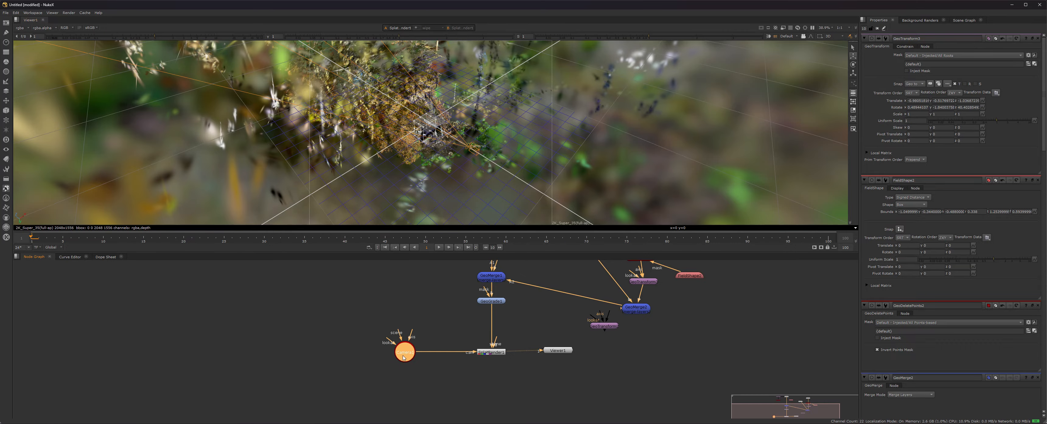
left_click_drag(494, 166, 581, 218)
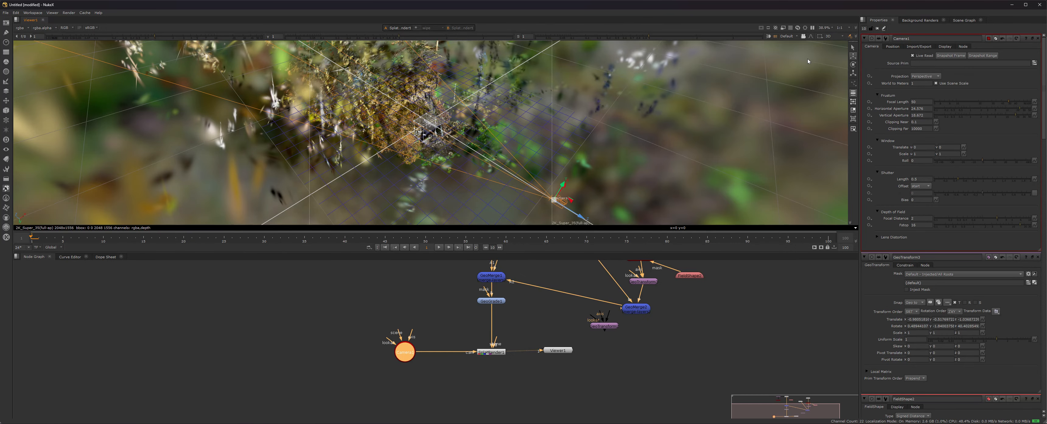
Look through Camera1 again and orbit in close to the scene.
left_click(789, 36)
left_click(791, 52)
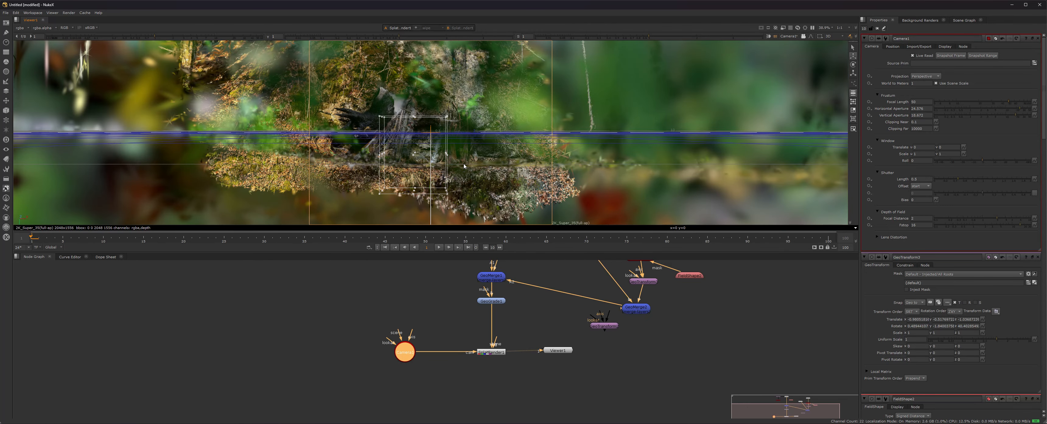
left_click_drag(348, 142, 342, 133, "ctrl")
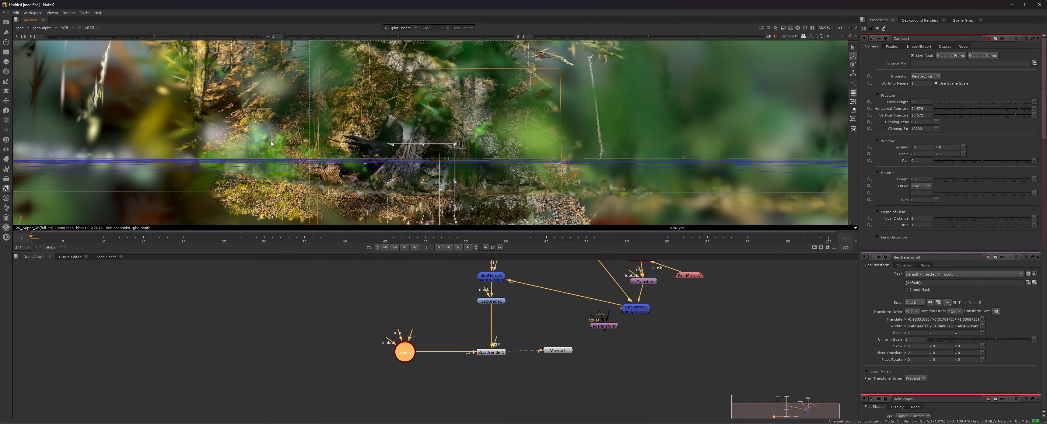
left_click_drag(276, 151, 384, 179, "ctrl")
right_click(356, 165)
right_click_drag(306, 158, 382, 157, "alt")
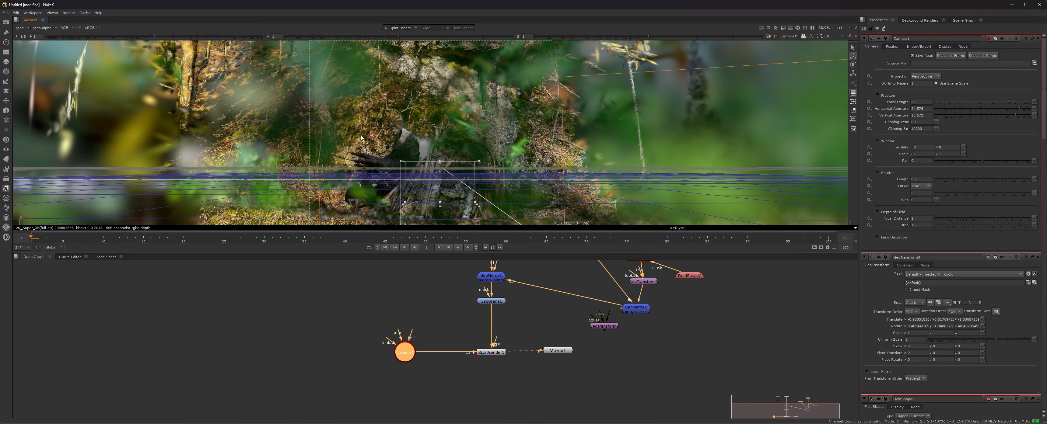
right_click(335, 141)
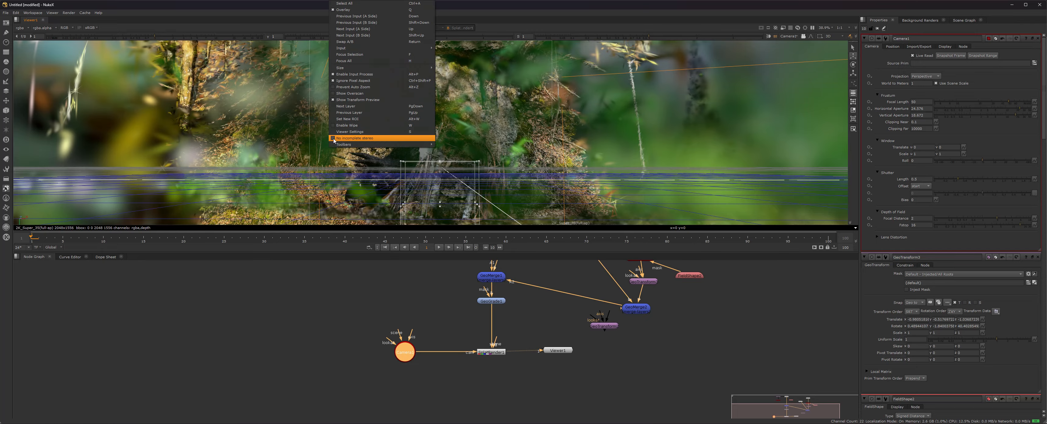
Orbit, pan and zoom to inspect the dinosaur inside the stick hut from several angles.
right_click_drag(253, 143, 280, 139, "alt")
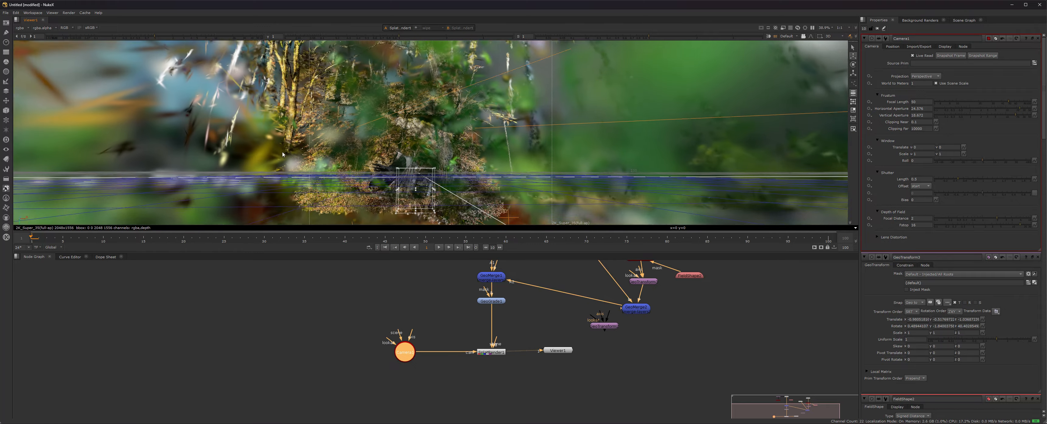
right_click_drag(256, 129, 216, 115, "alt")
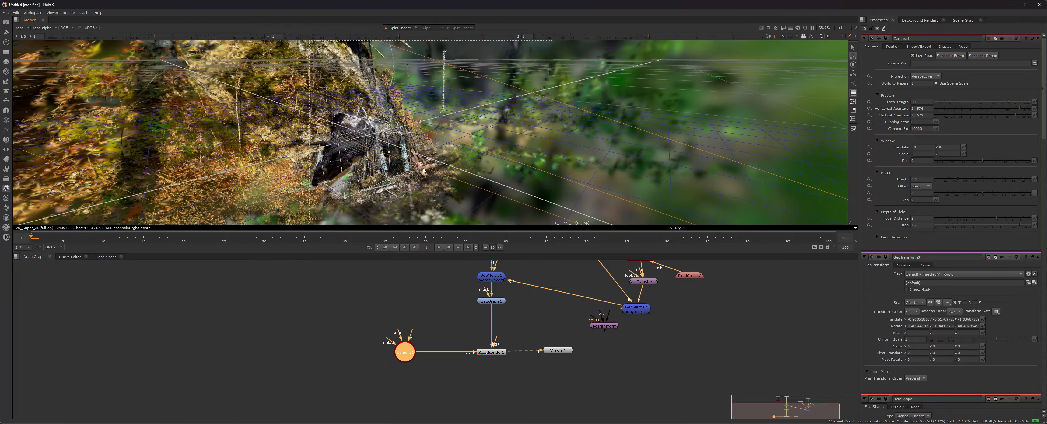
right_click_drag(303, 151, 550, 175, "alt")
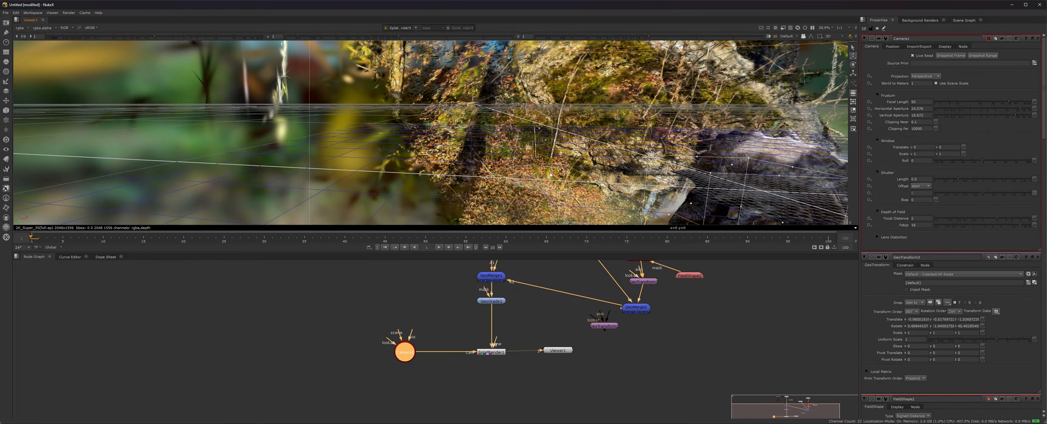
left_click_drag(585, 174, 3, 7, "alt")
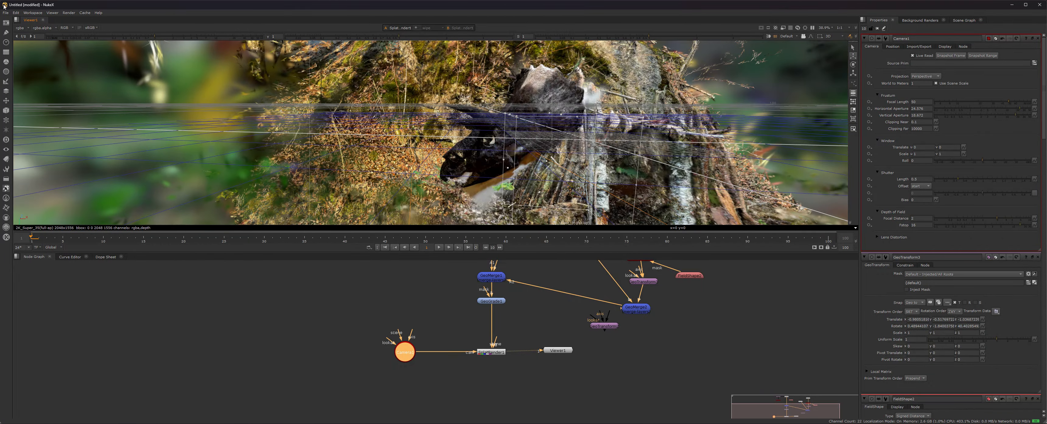
left_click_drag(479, 153, 337, 126, "alt")
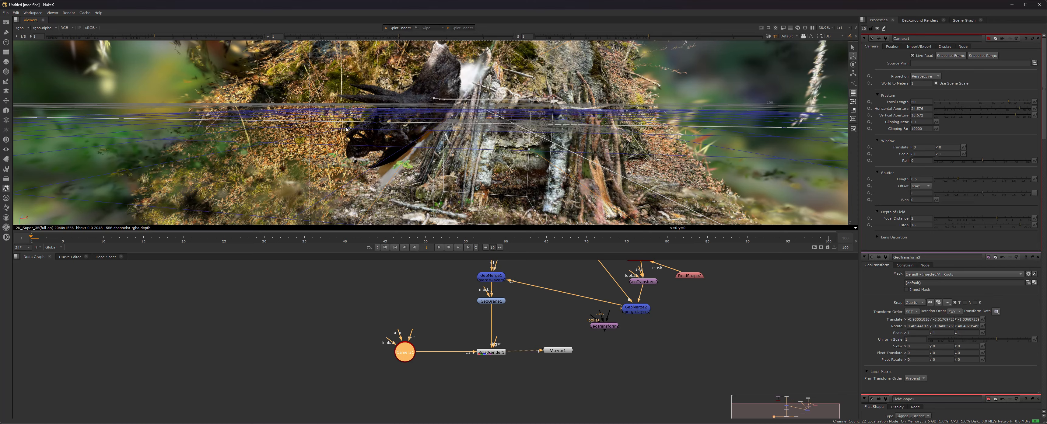
left_click_drag(448, 149, 485, 166, "ctrl")
scroll(485, 166, "down", 3)
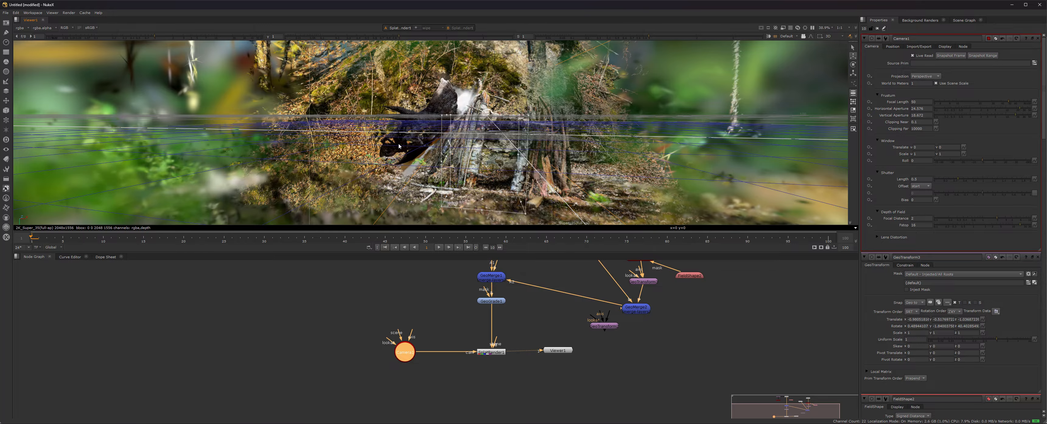
left_click_drag(399, 147, 376, 153, "ctrl")
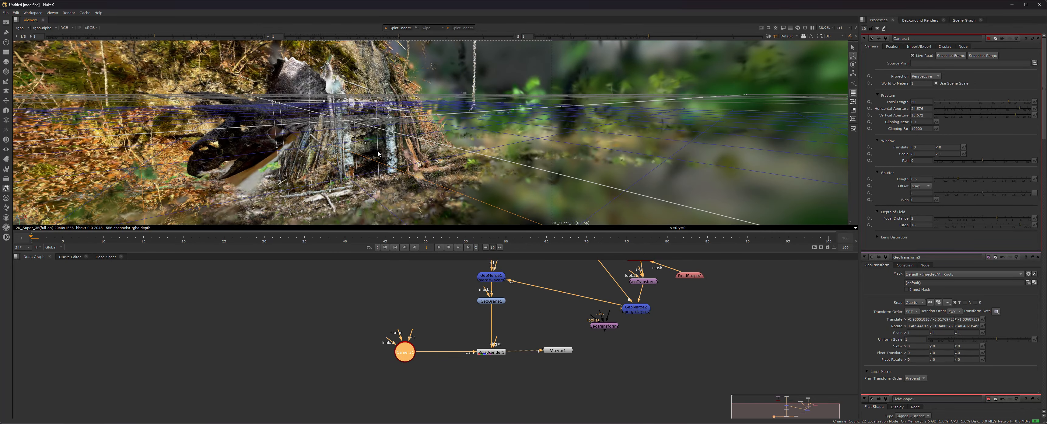